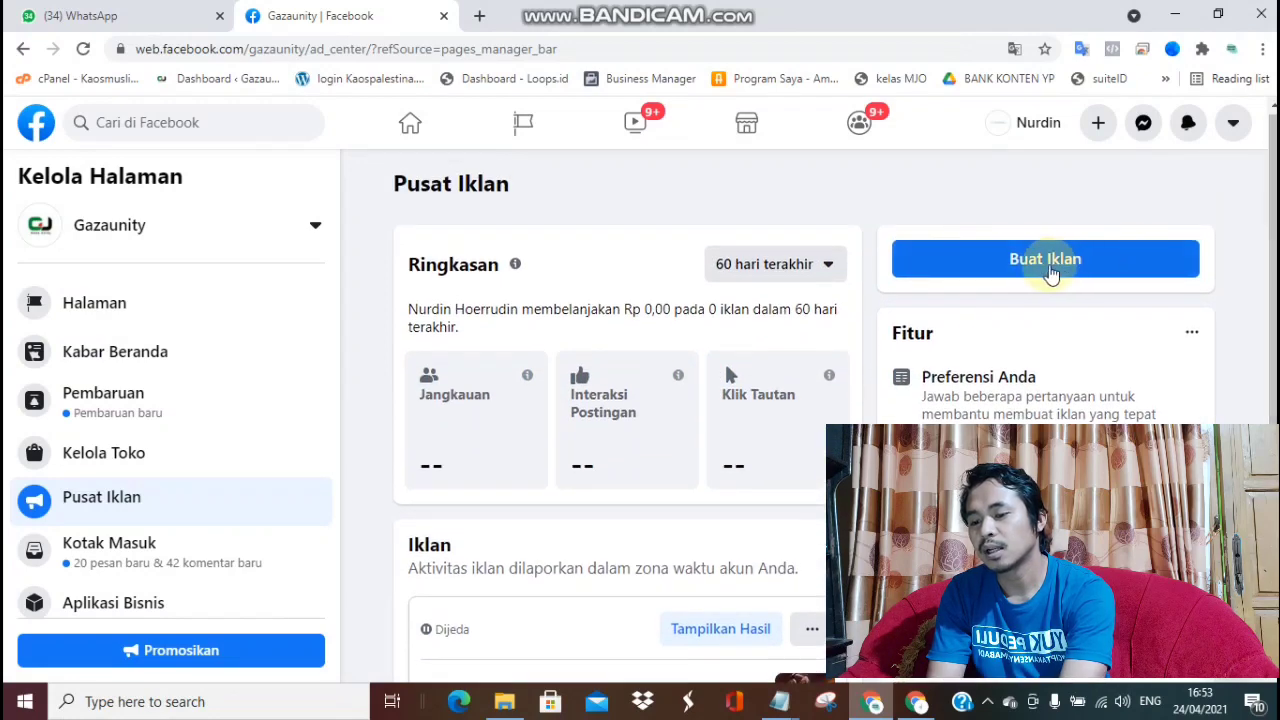
Start a new ad for the Gazaunity page with the goal "Dapatkan Lebih Banyak Pesan WhatsApp".
click(1045, 270)
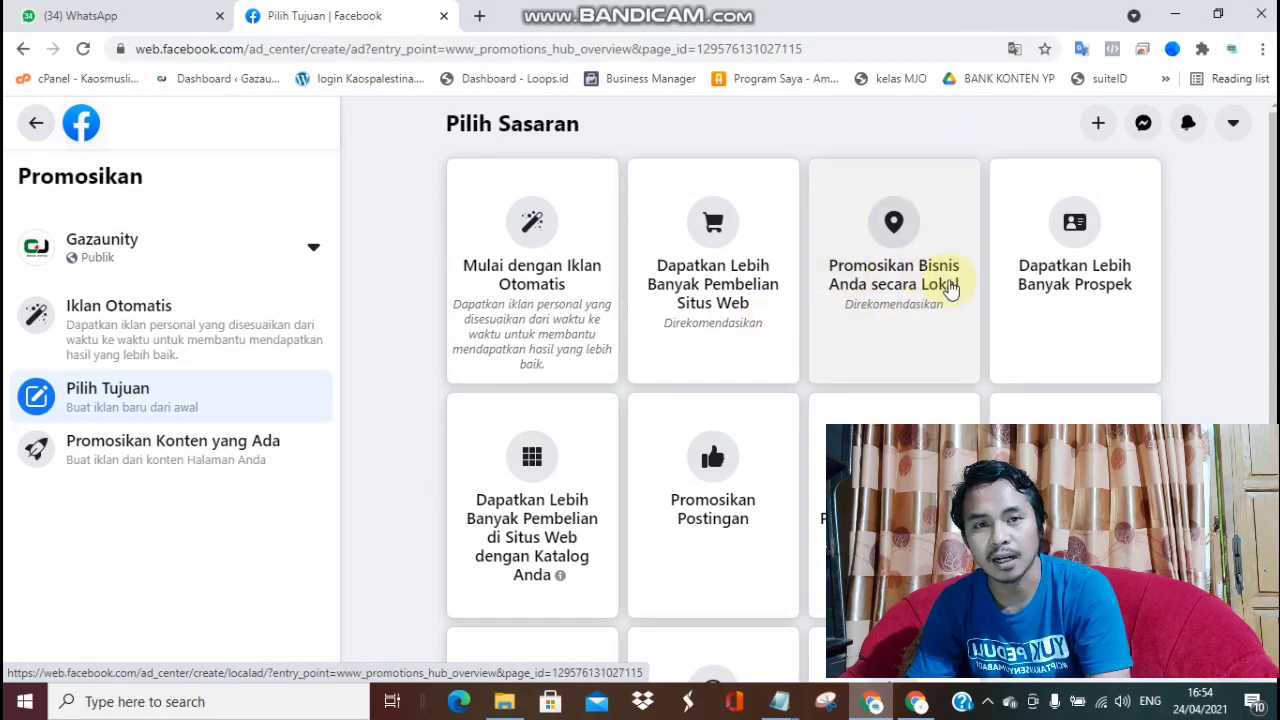
scroll(893, 680, down, 1)
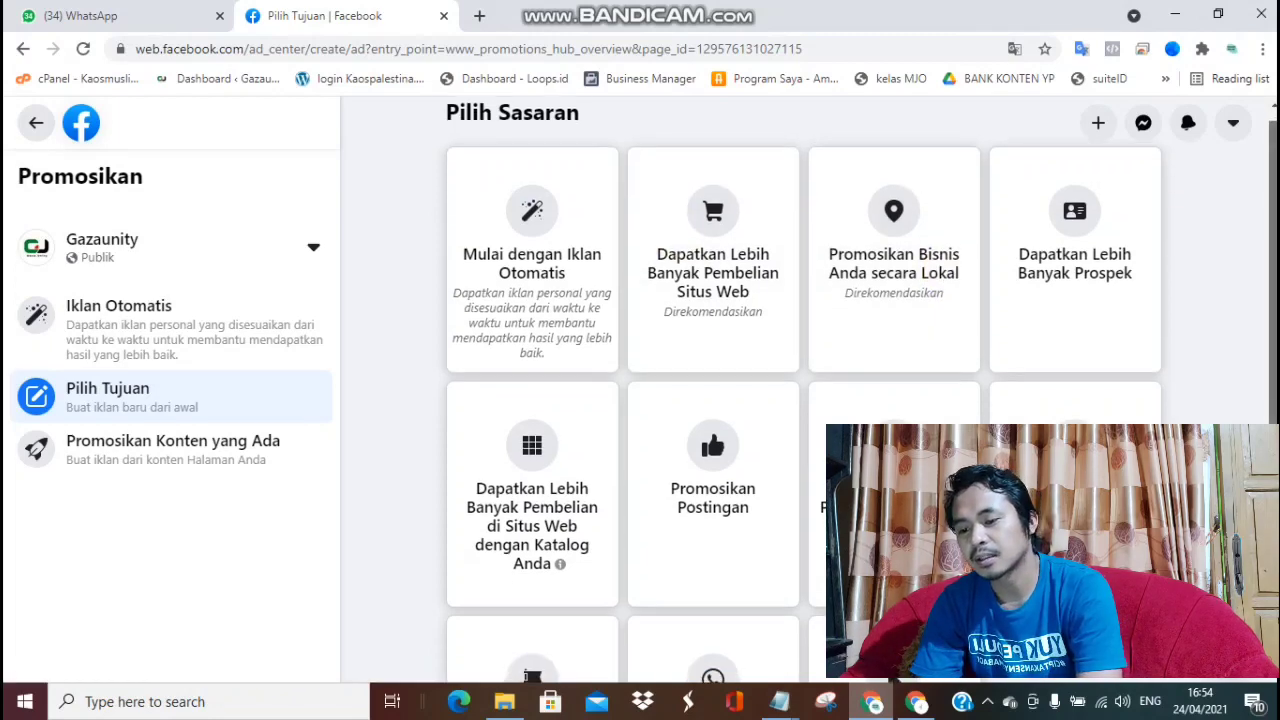
scroll(893, 660, down, 1)
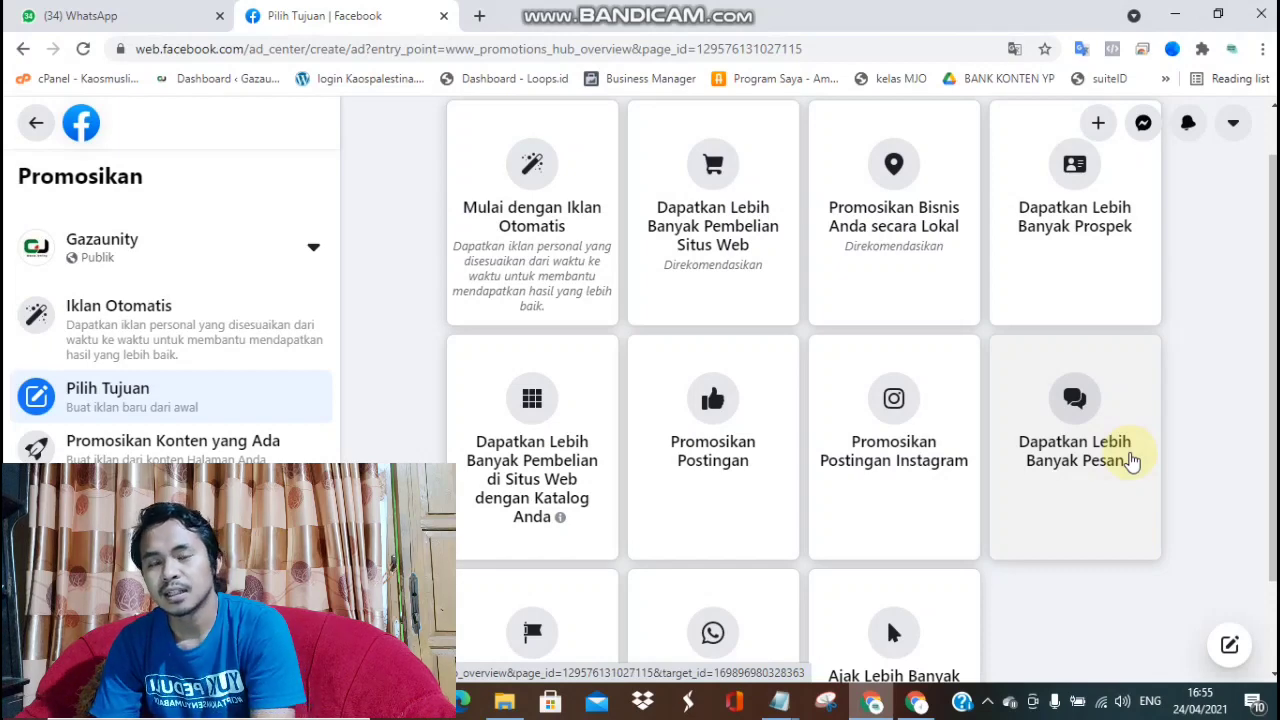
scroll(840, 546, down, 1)
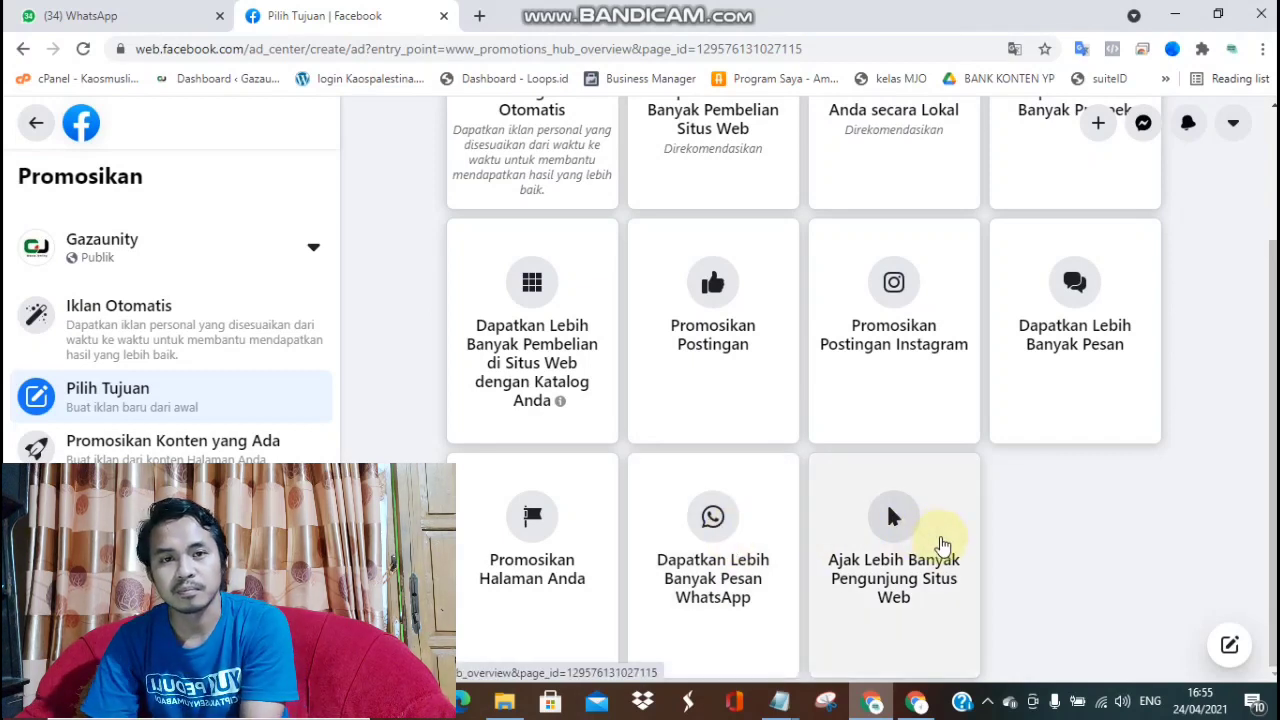
scroll(1273, 400, up, 2)
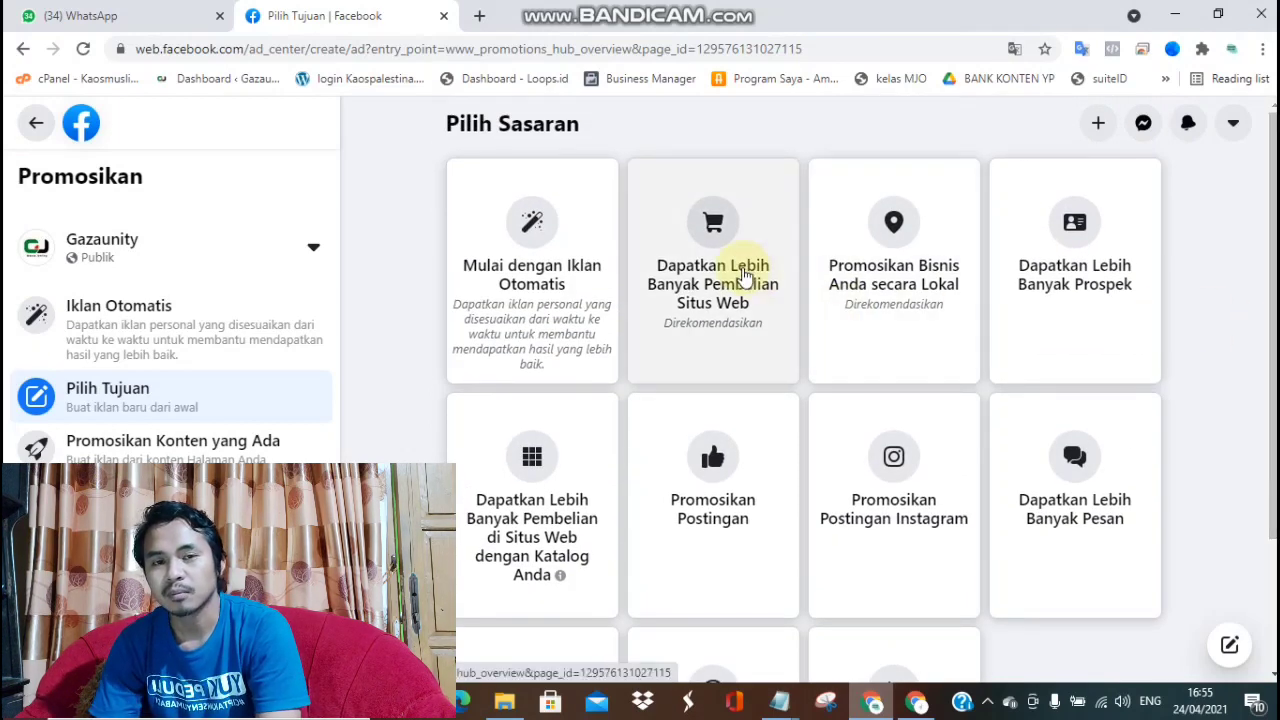
scroll(1075, 580, down, 1)
drag(1273, 300, 1273, 402)
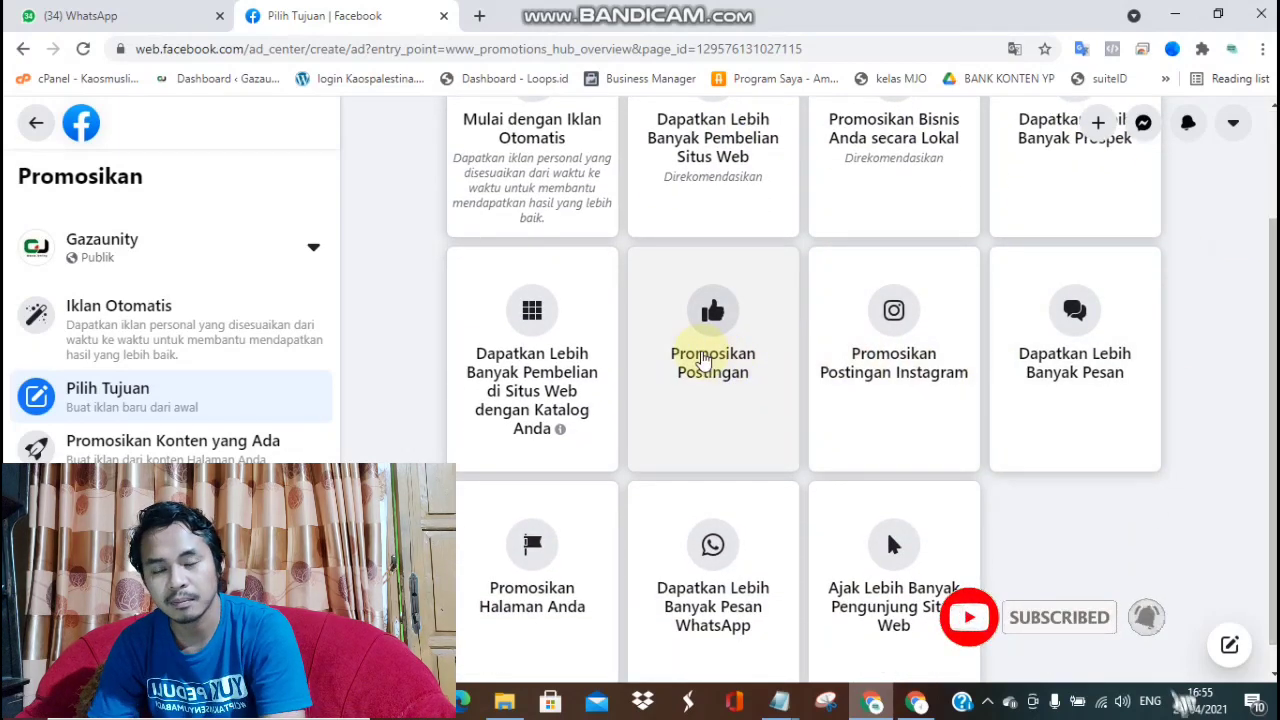
scroll(860, 390, down, 1)
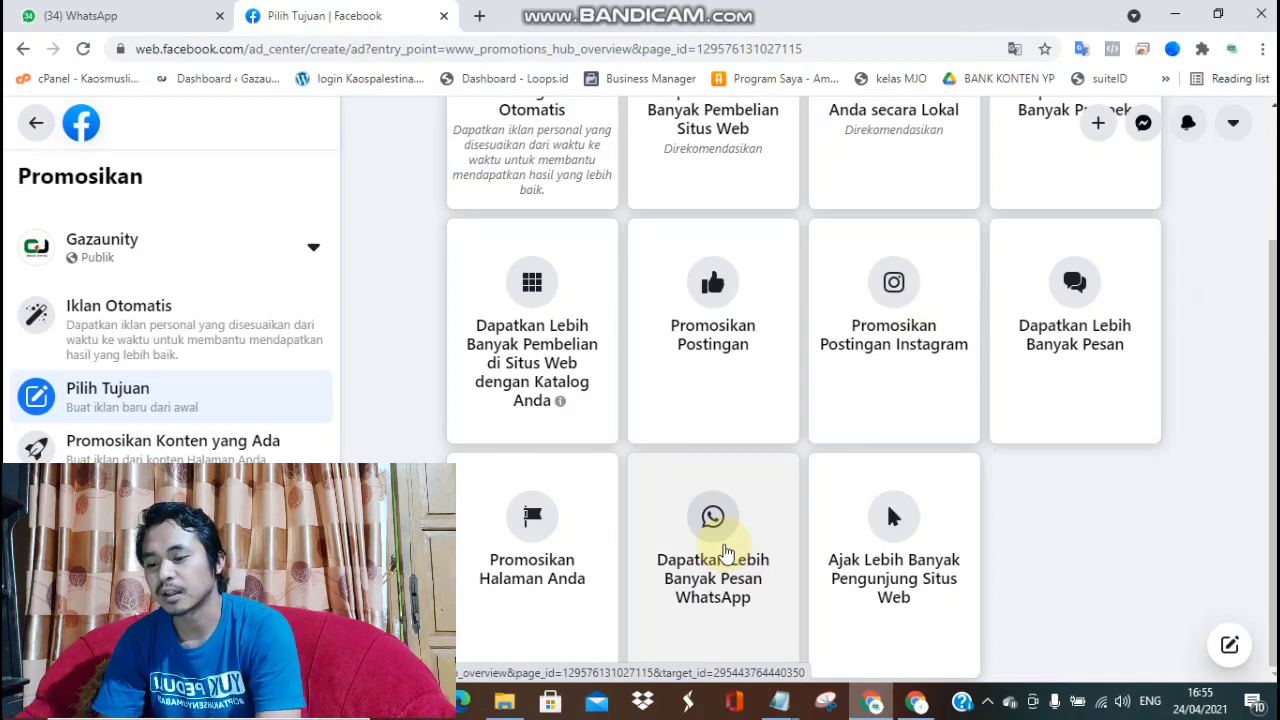
click(724, 550)
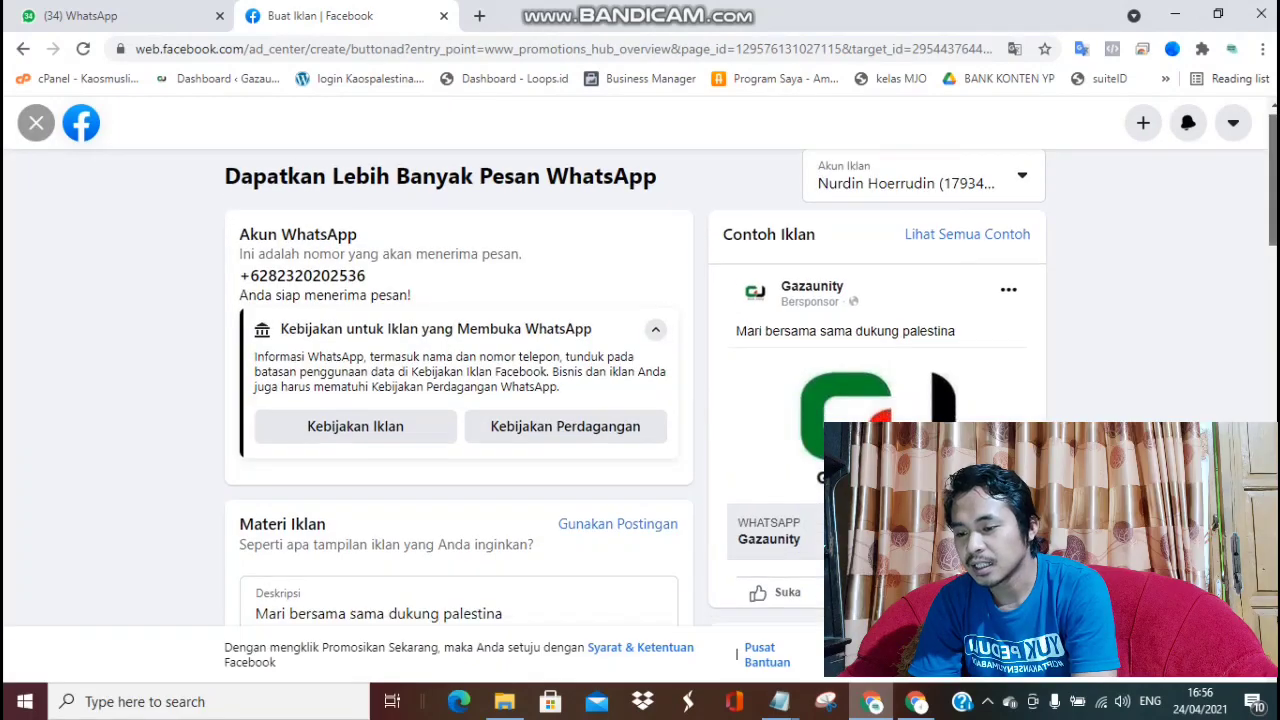
Use the existing Facebook post "INDONESIA PALESTINA" published on 3 Okt 2020 as the ad material.
scroll(640, 388, down, 1)
scroll(640, 388, up, 1)
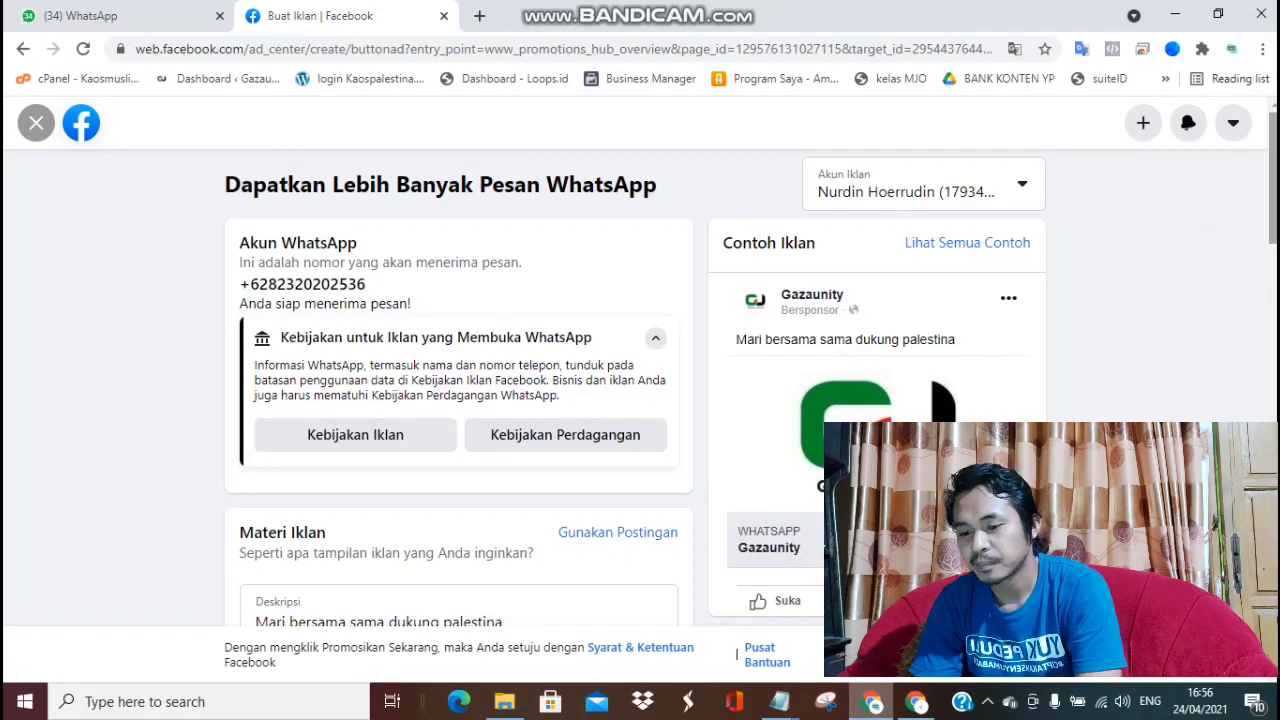
drag(1274, 172, 1274, 247)
click(557, 289)
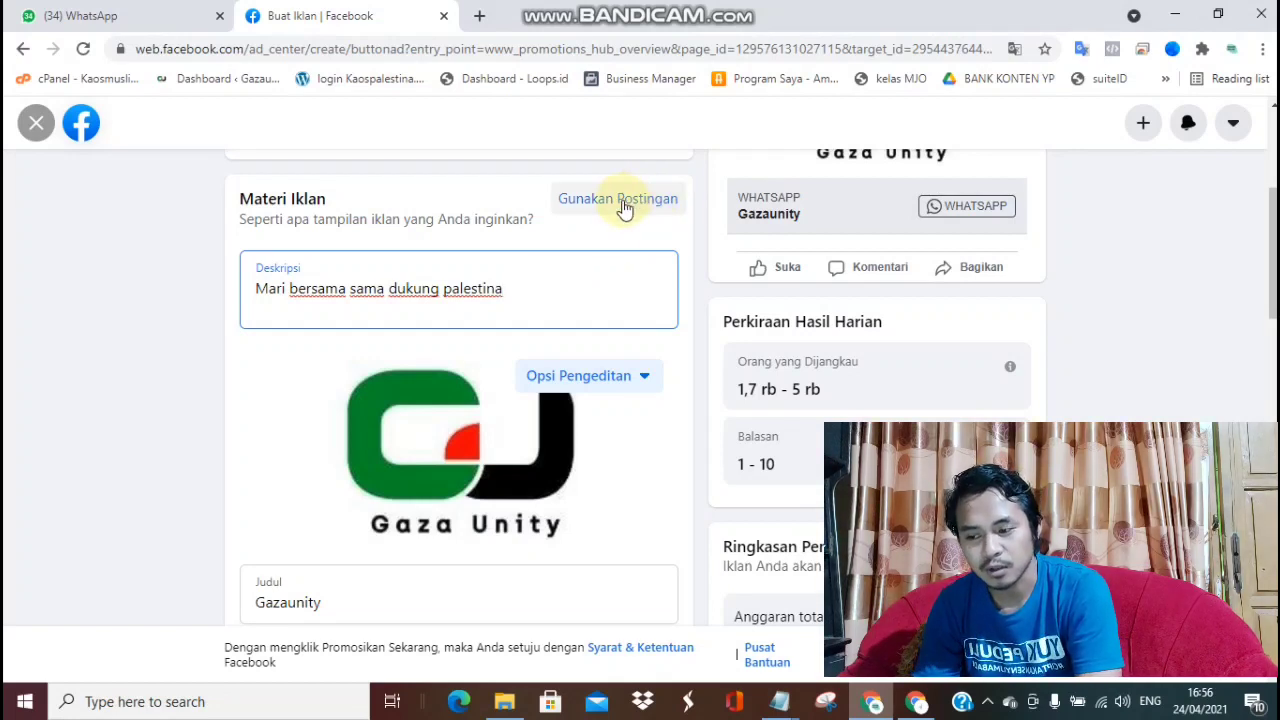
scroll(651, 300, up, 1)
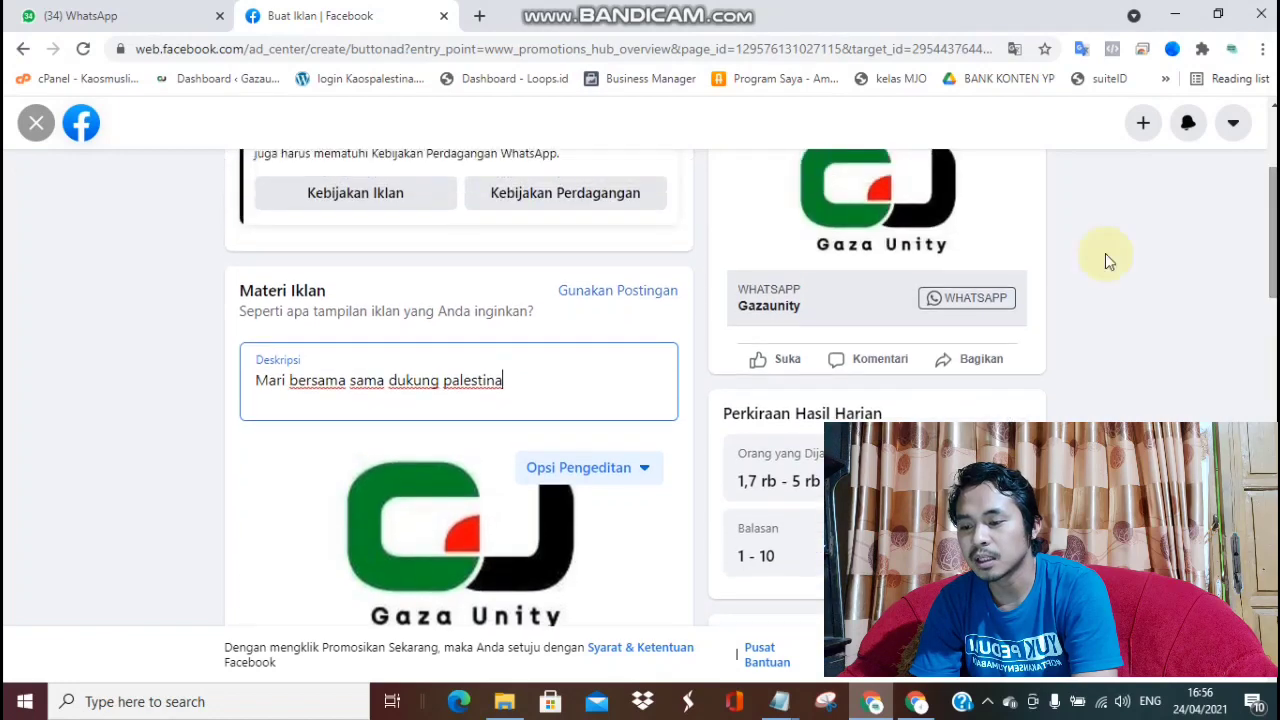
click(628, 293)
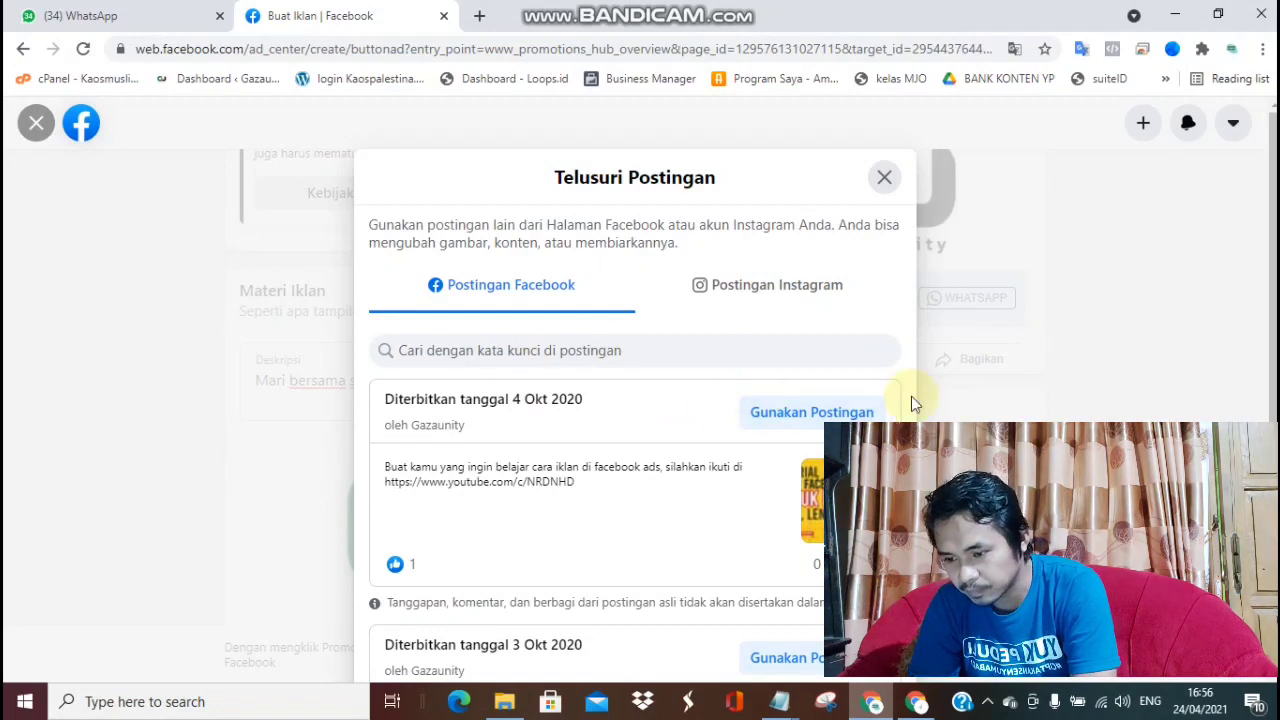
scroll(895, 407, down, 4)
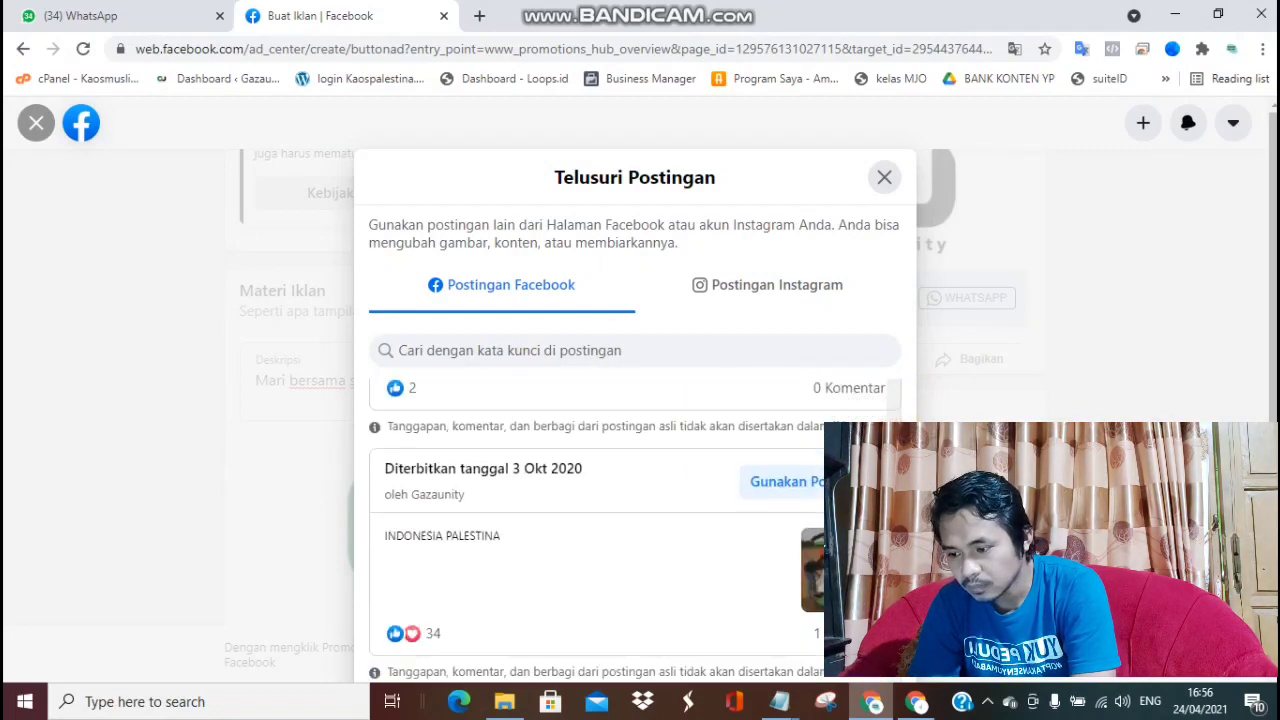
scroll(634, 530, up, 2)
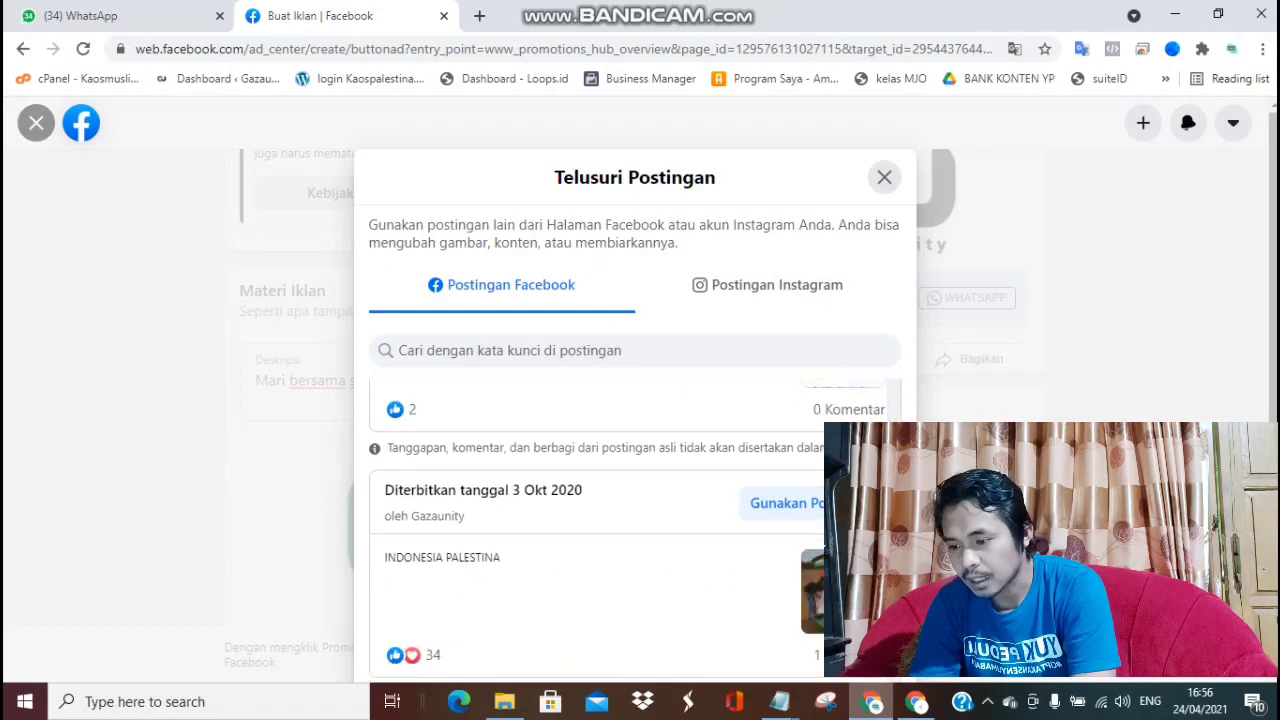
scroll(729, 451, up, 2)
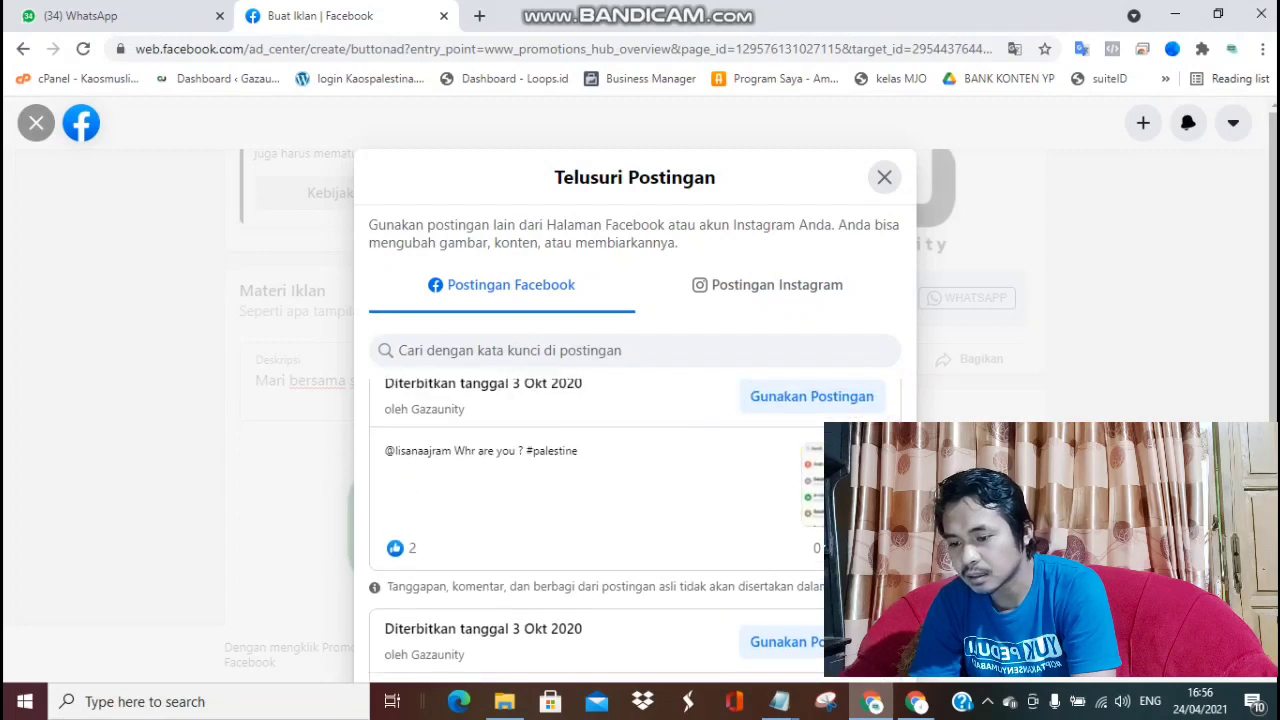
scroll(634, 530, up, 2)
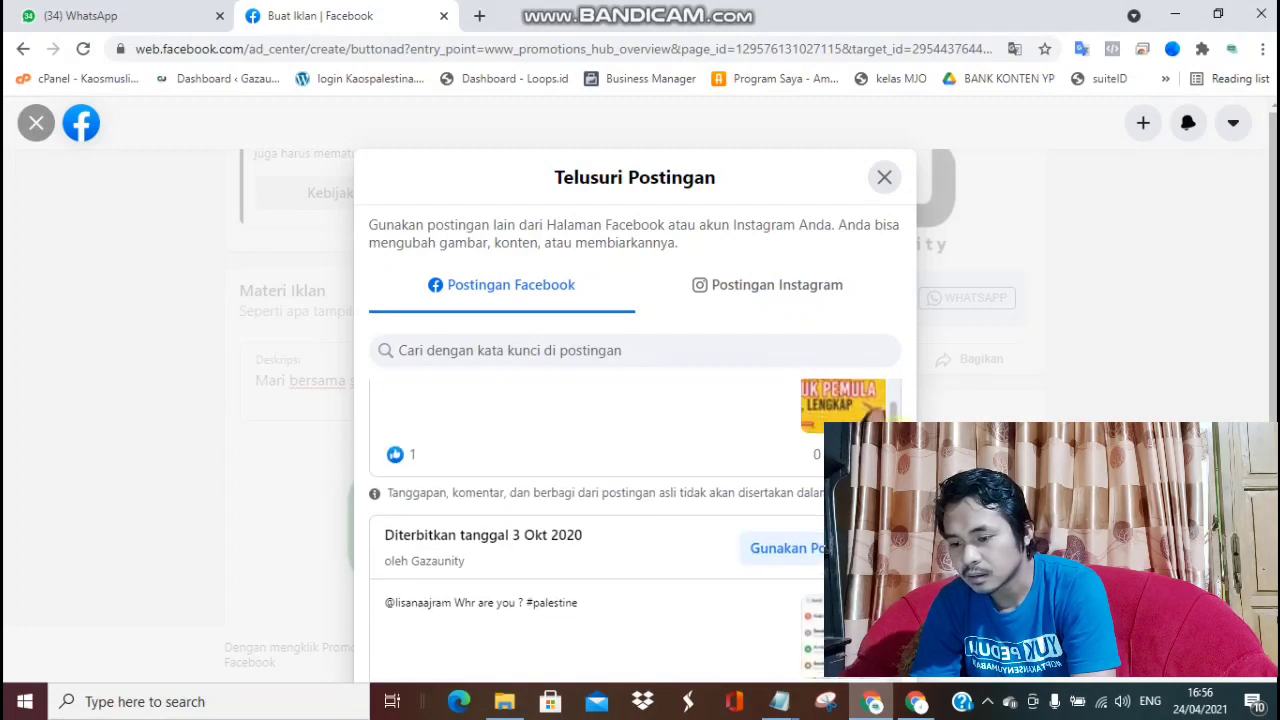
scroll(634, 530, down, 5)
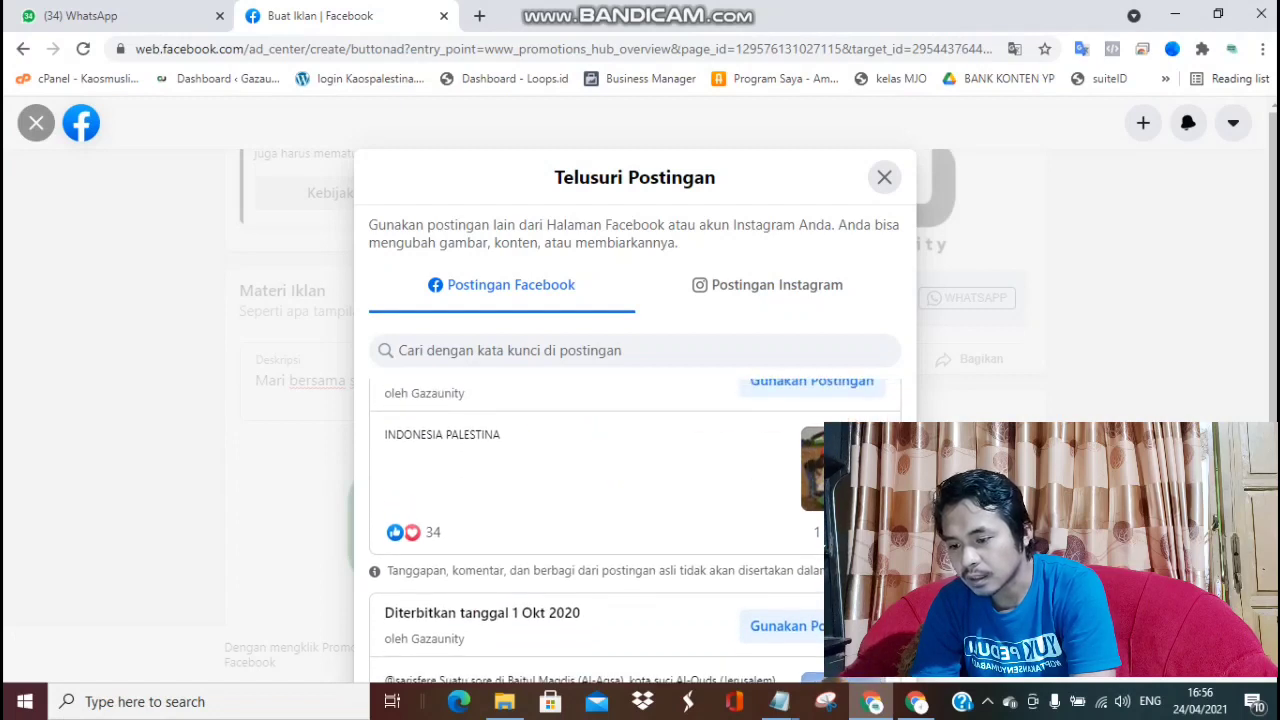
scroll(634, 530, up, 1)
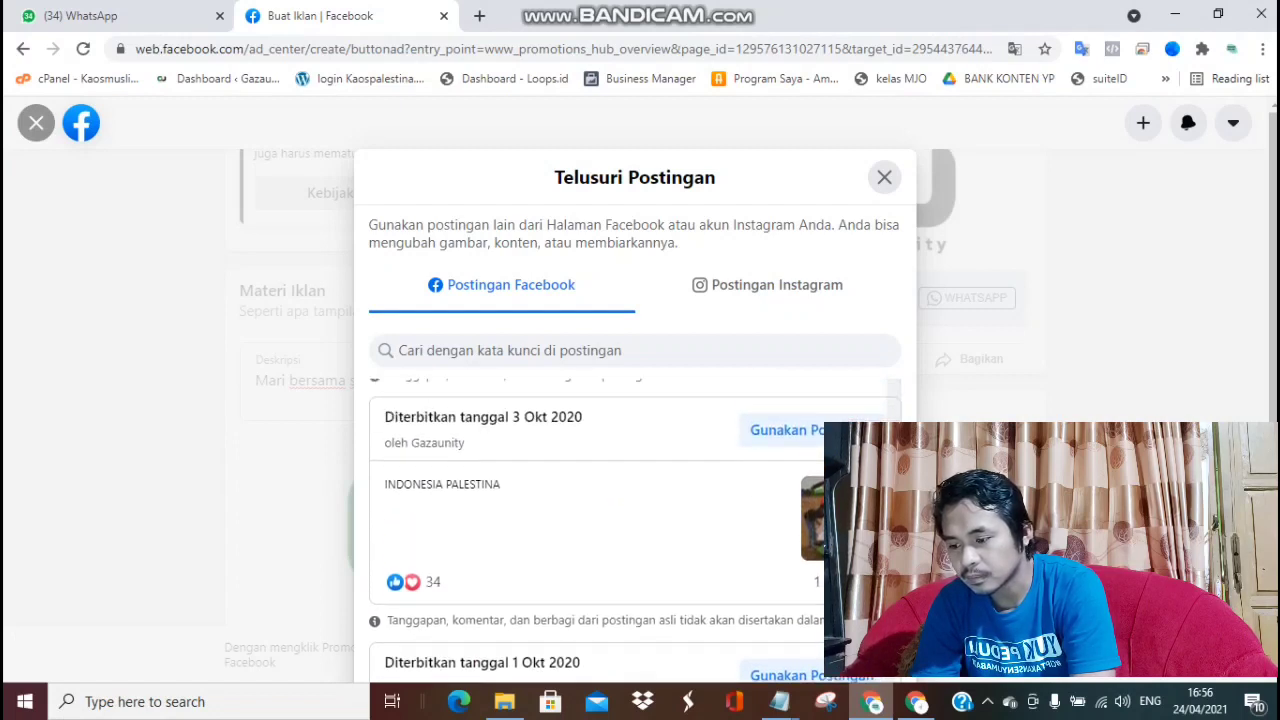
click(806, 483)
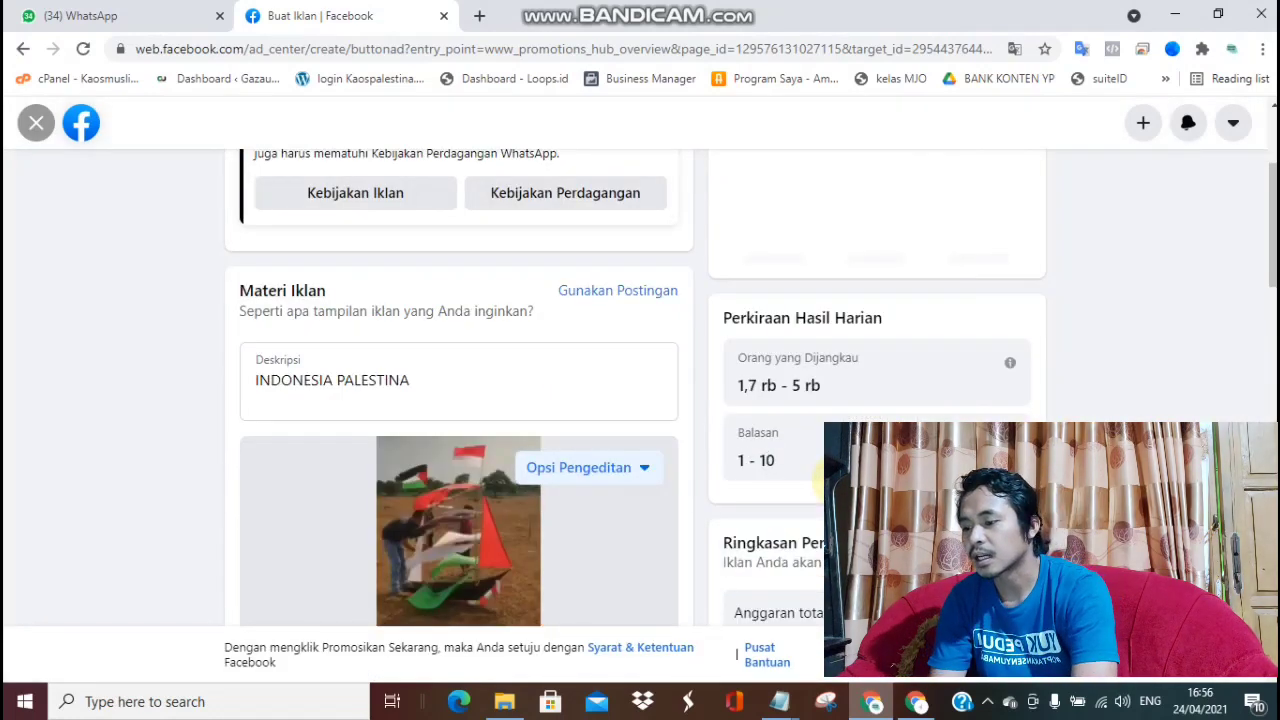
Replace the ad's title (Judul) with "jual produk".
click(423, 378)
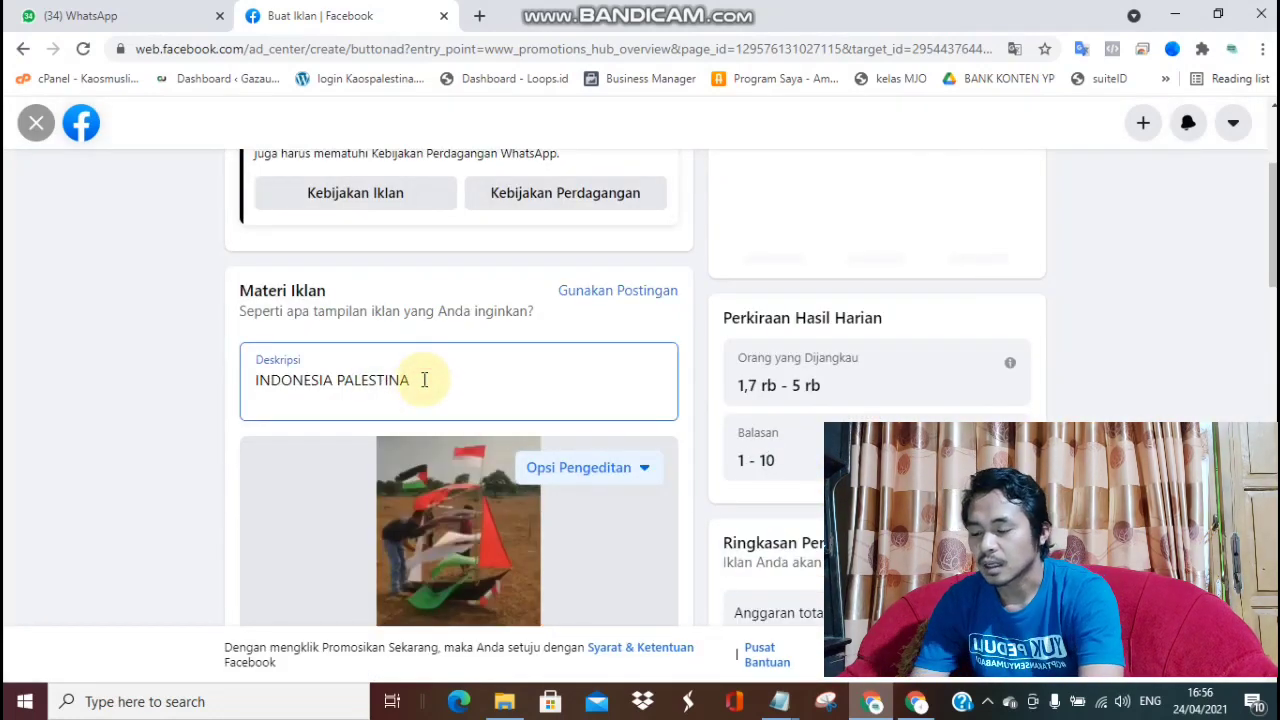
key(ctrl+a)
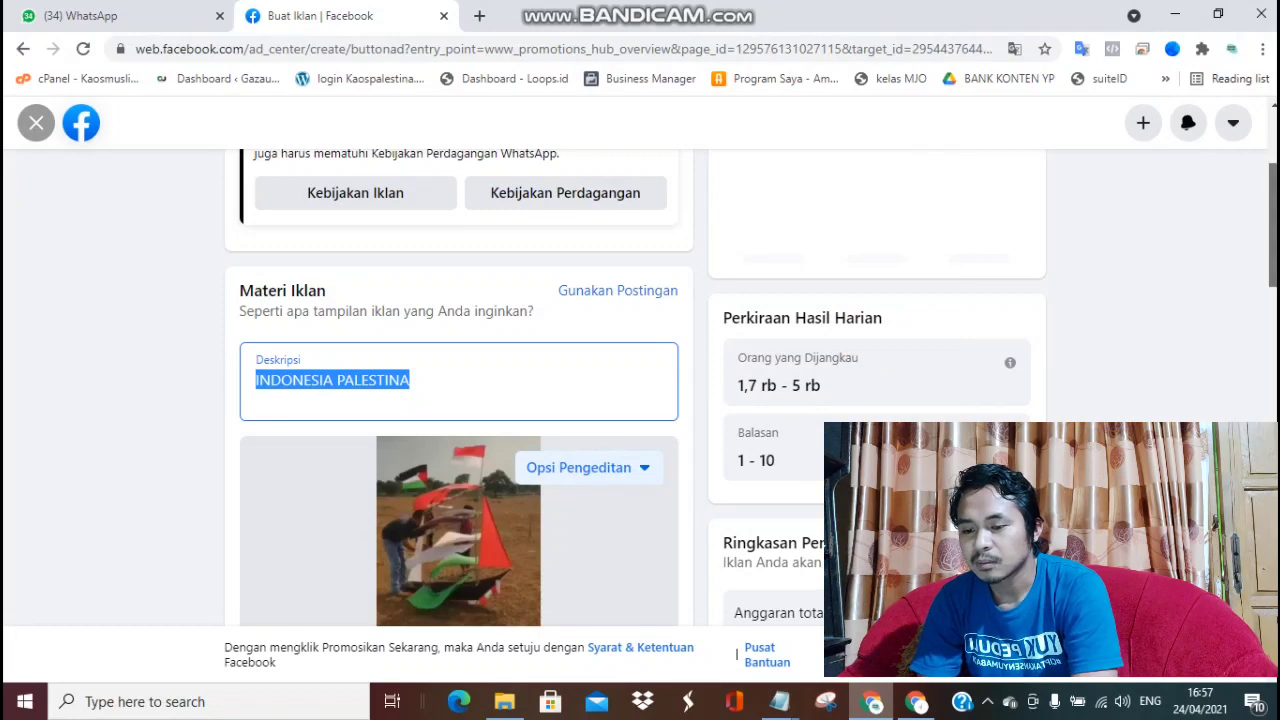
scroll(424, 379, down, 3)
scroll(866, 371, down, 1)
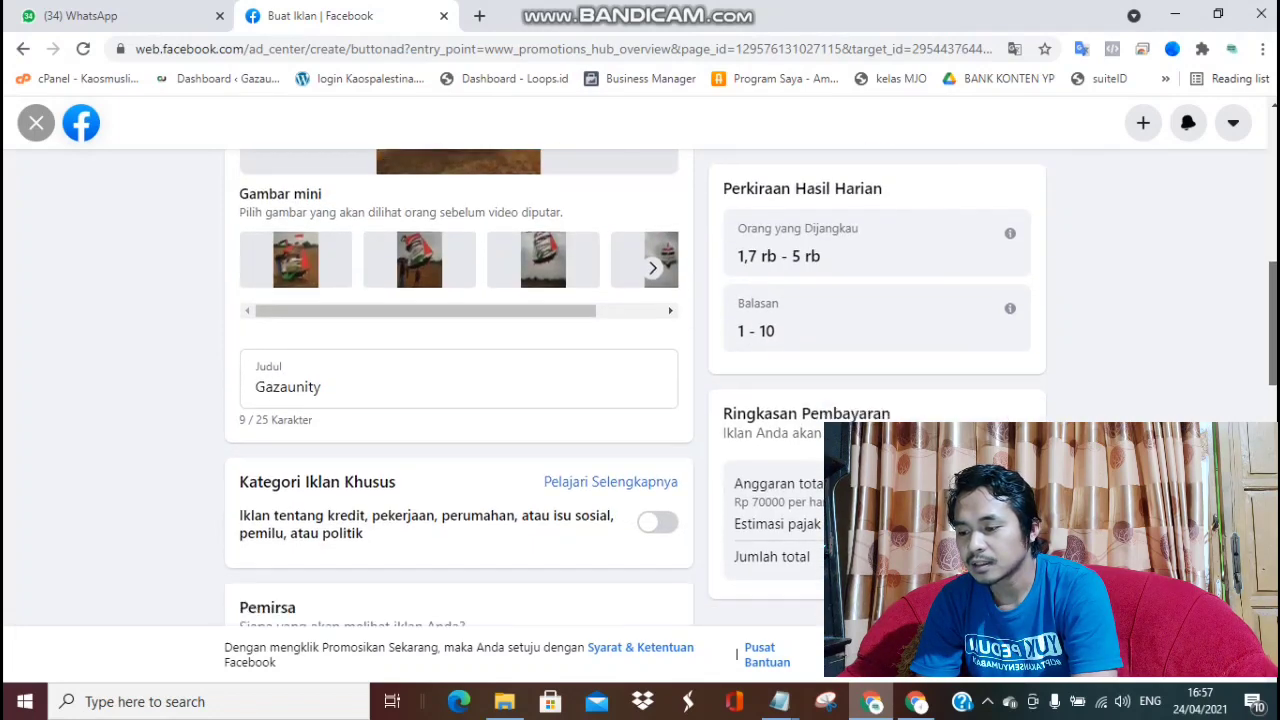
click(574, 364)
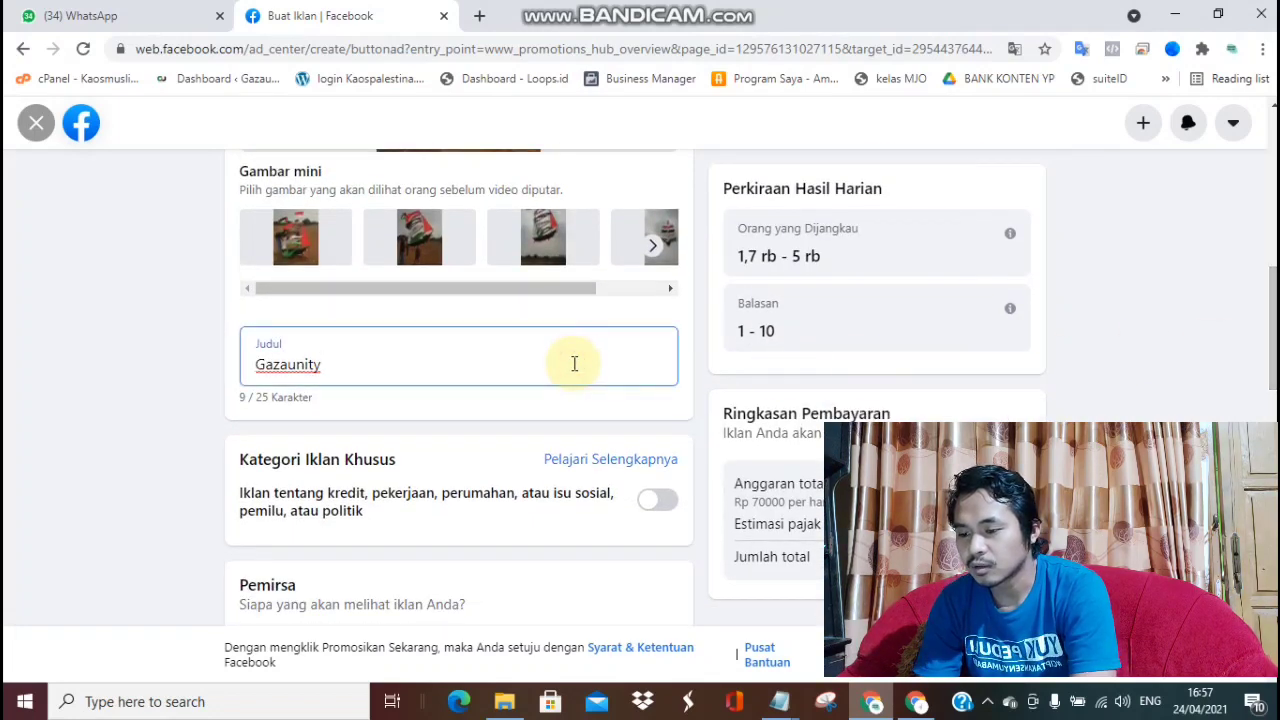
key(ctrl+a)
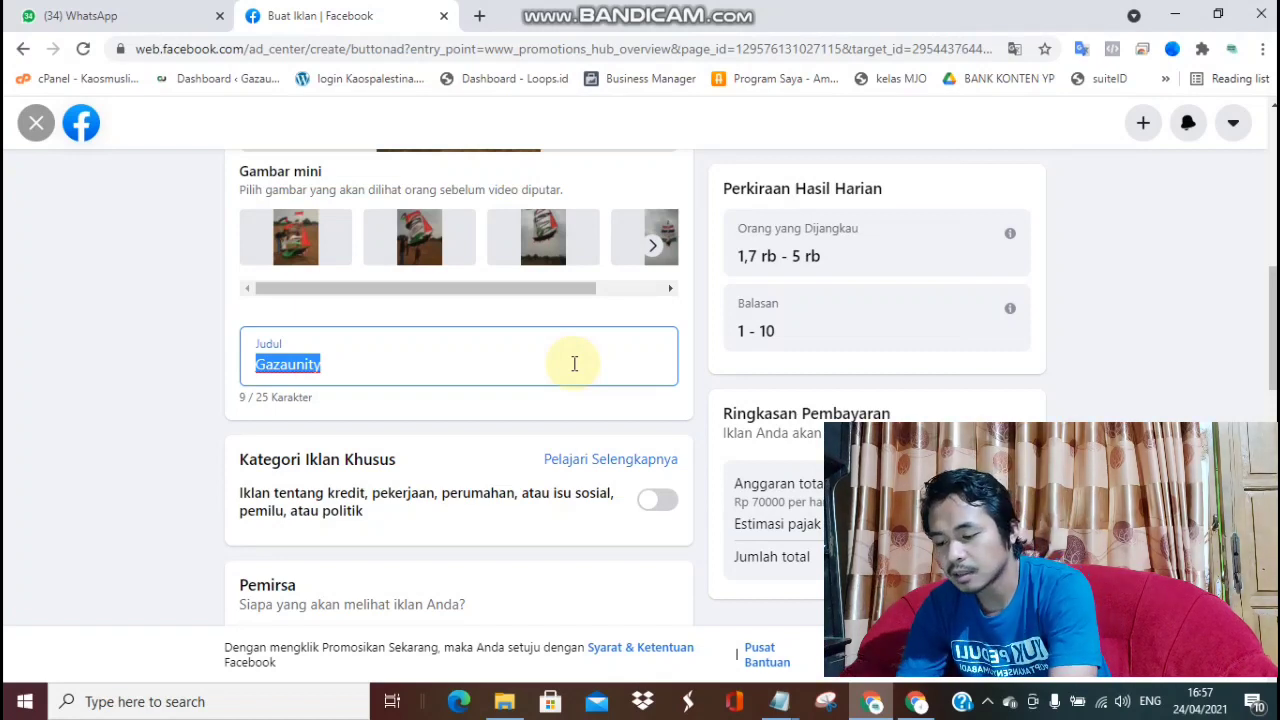
text(jual produk)
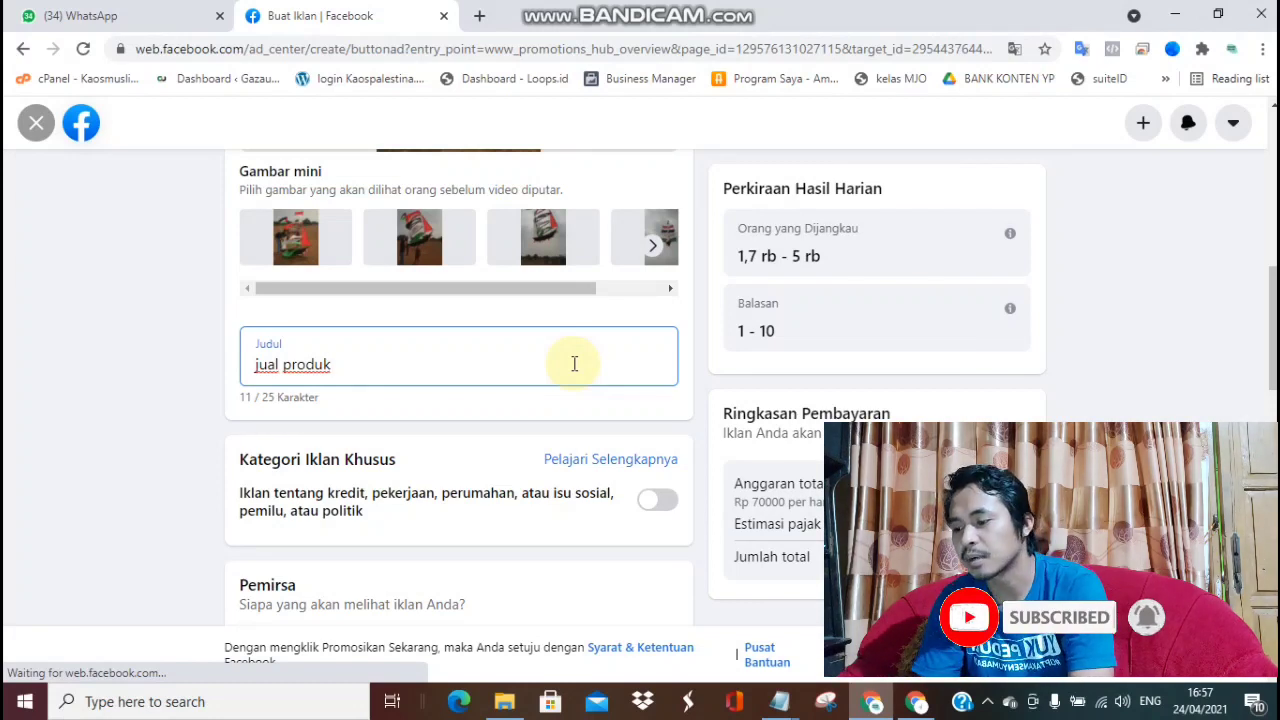
Edit the smart audience (Pemirsa Cerdas) details and set the minimum age to 22.
scroll(583, 275, down, 2)
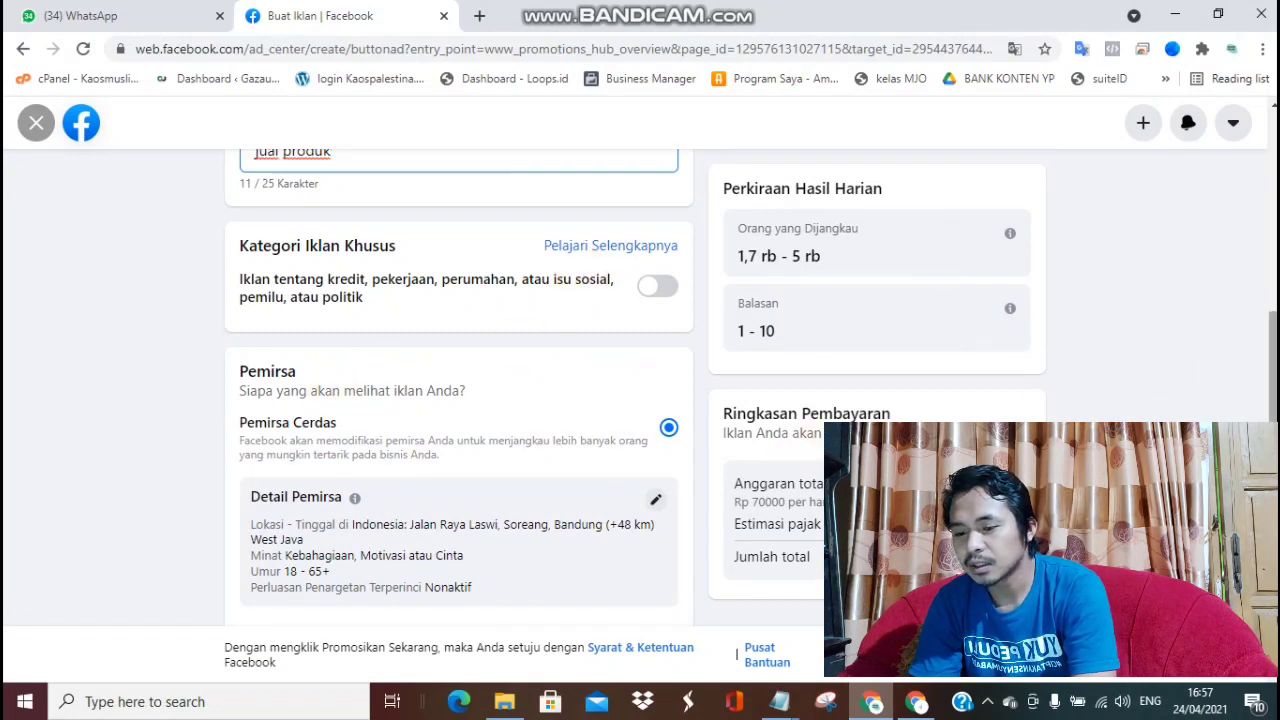
scroll(760, 366, down, 2)
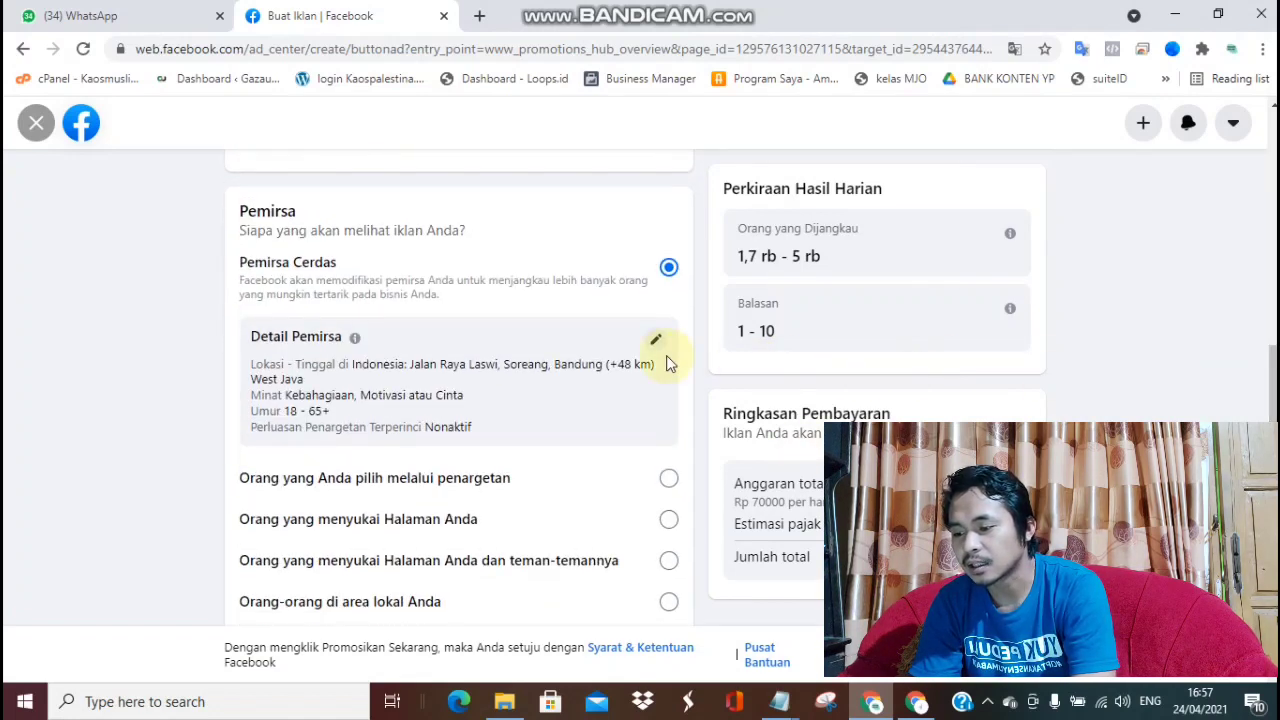
click(655, 343)
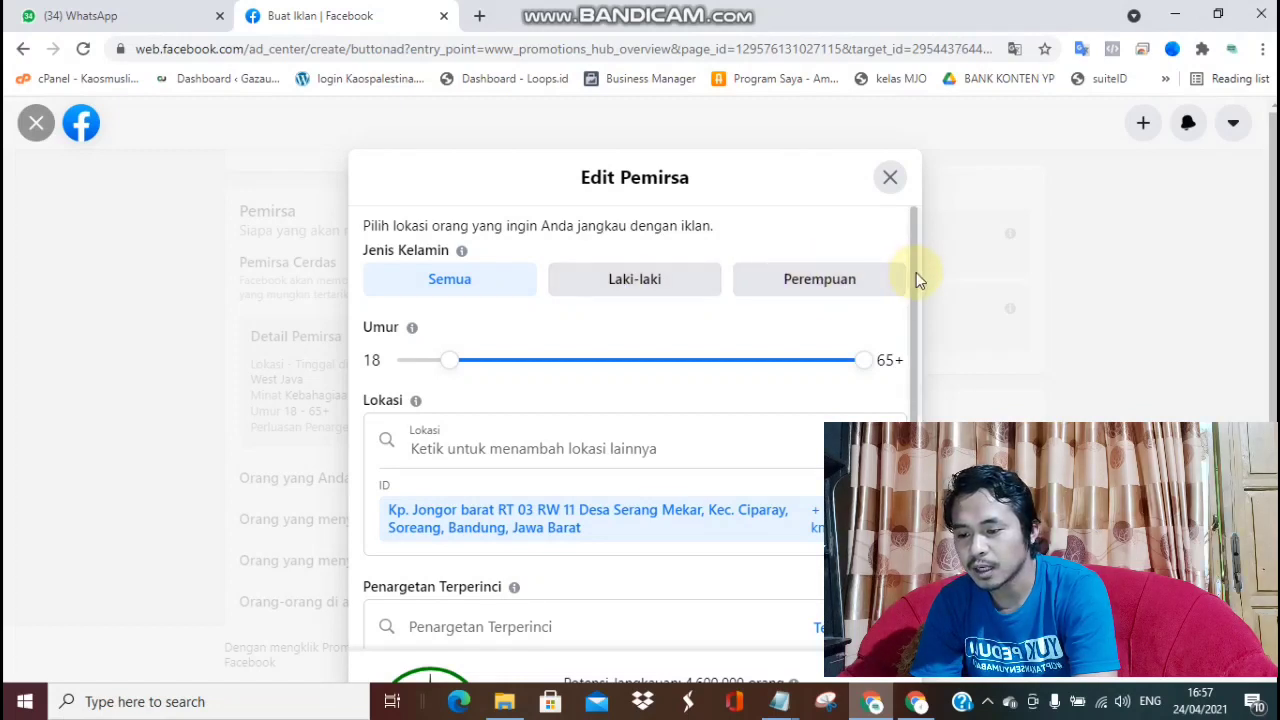
drag(455, 365, 482, 373)
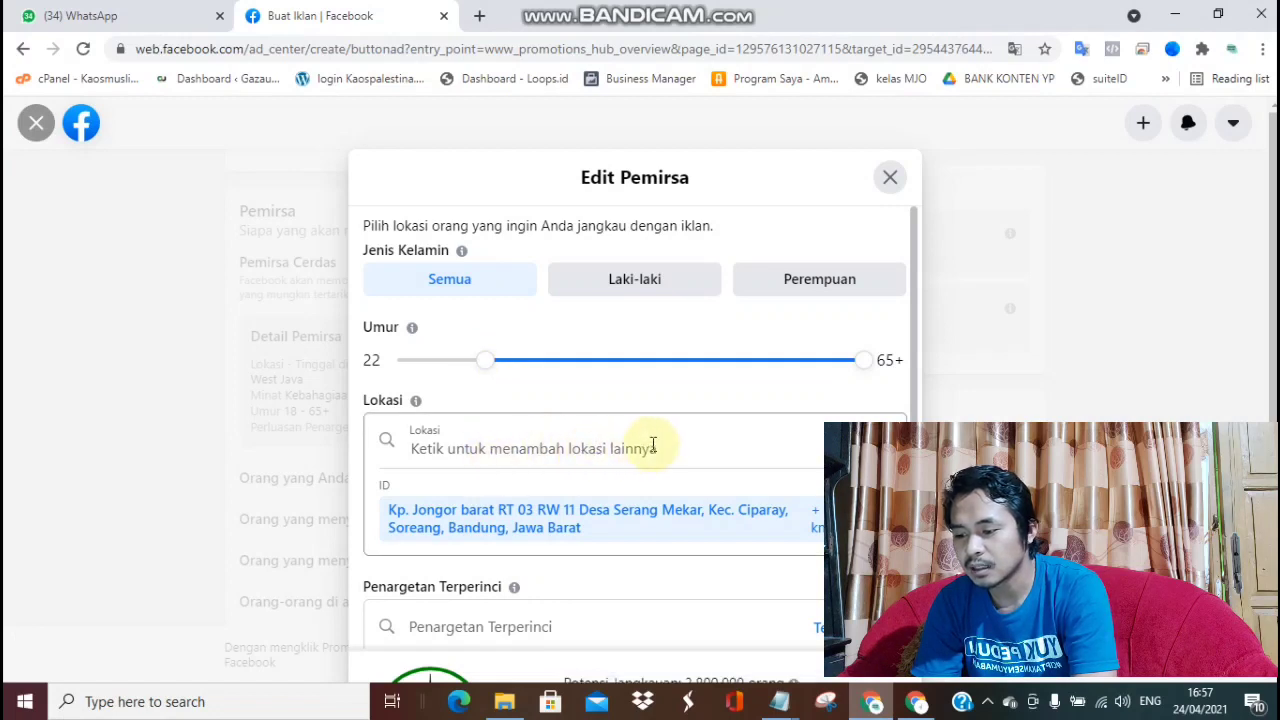
Add Bandung, West Java, Indonesia as the audience location and remove the existing street address location.
scroll(907, 413, down, 3)
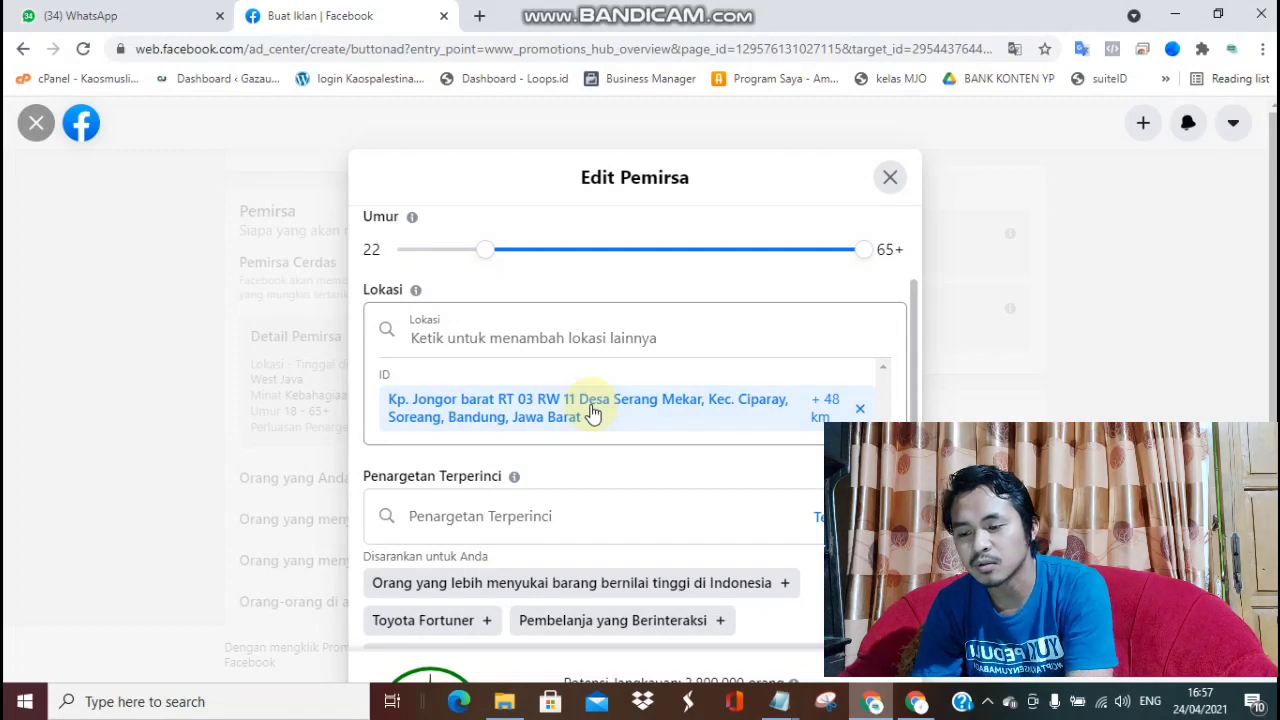
click(533, 340)
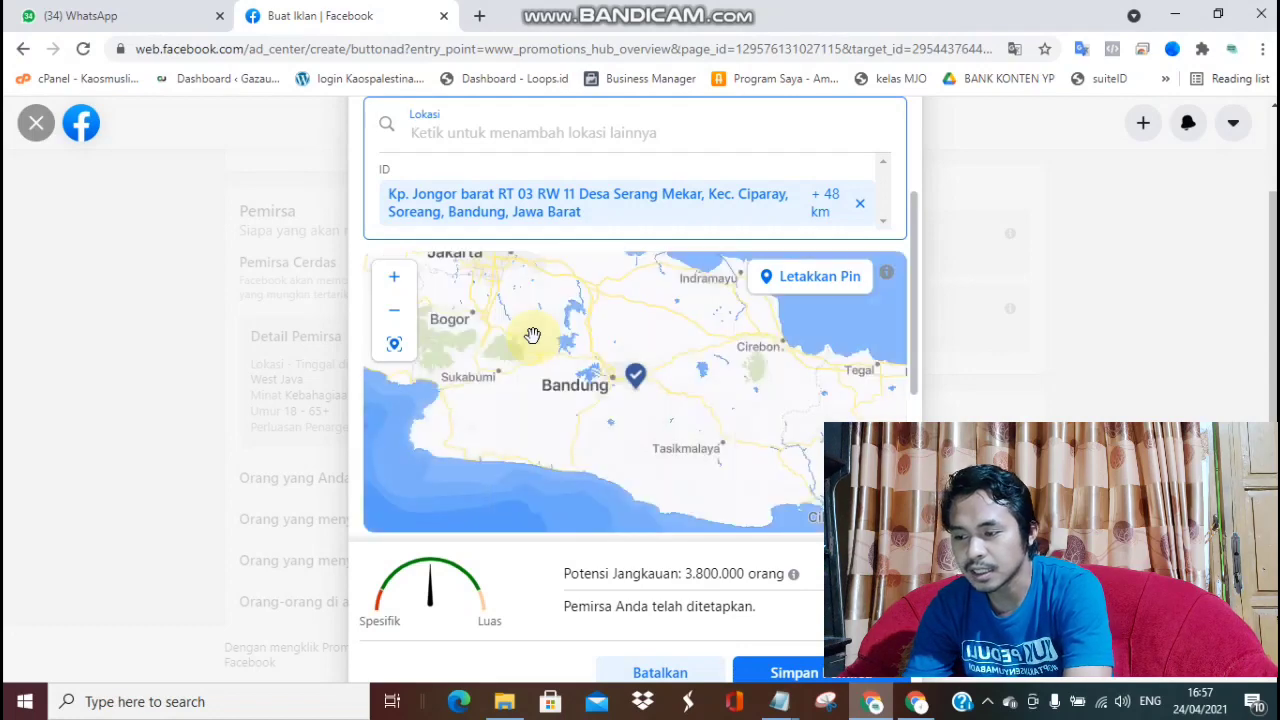
text(bandung)
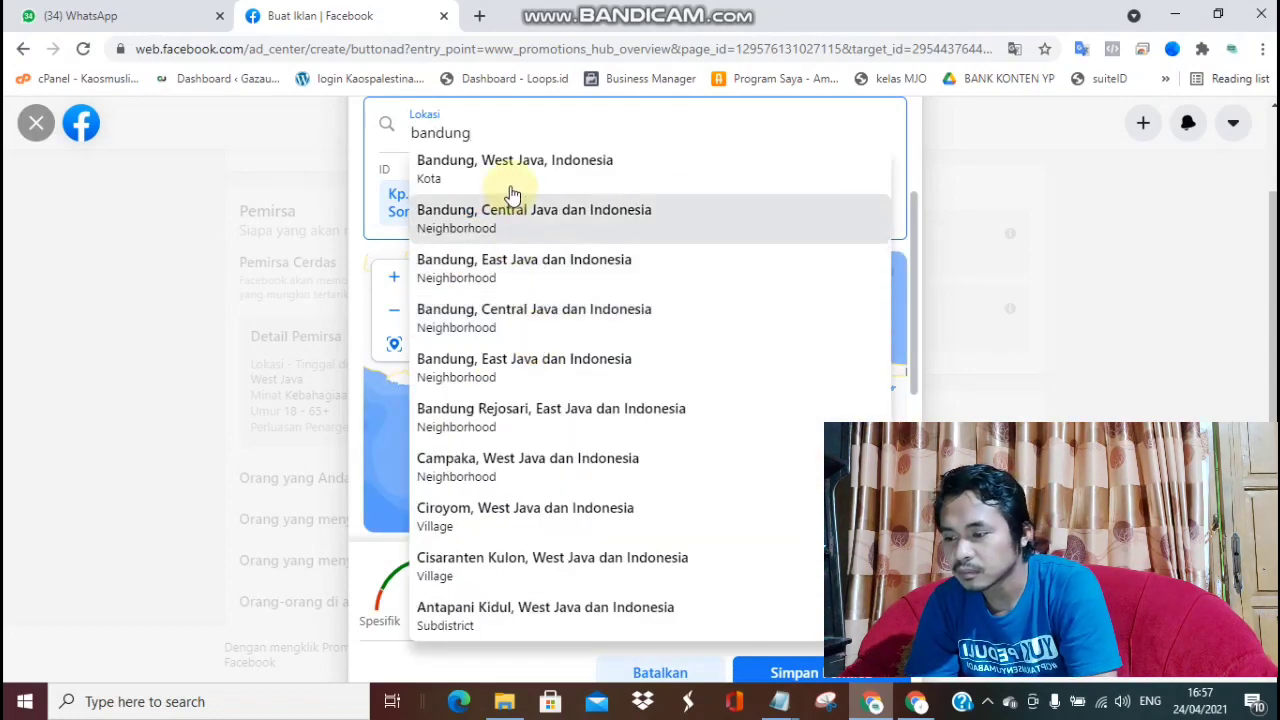
click(500, 166)
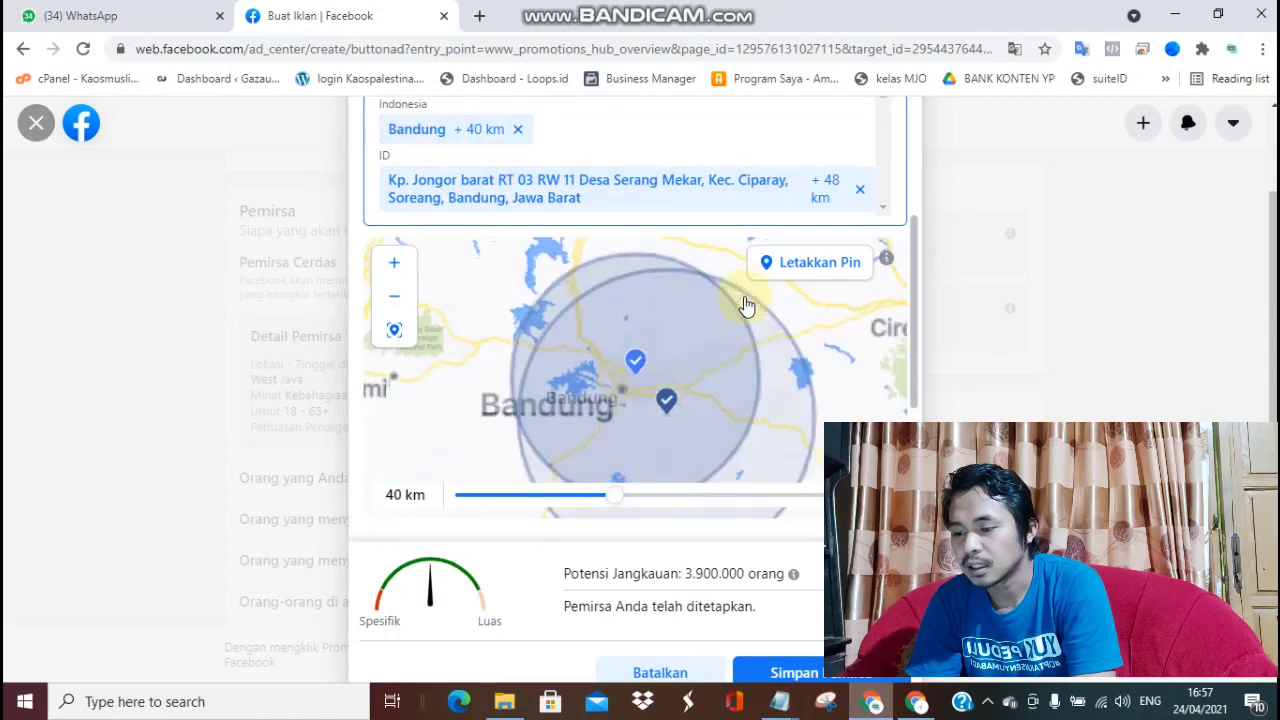
click(859, 189)
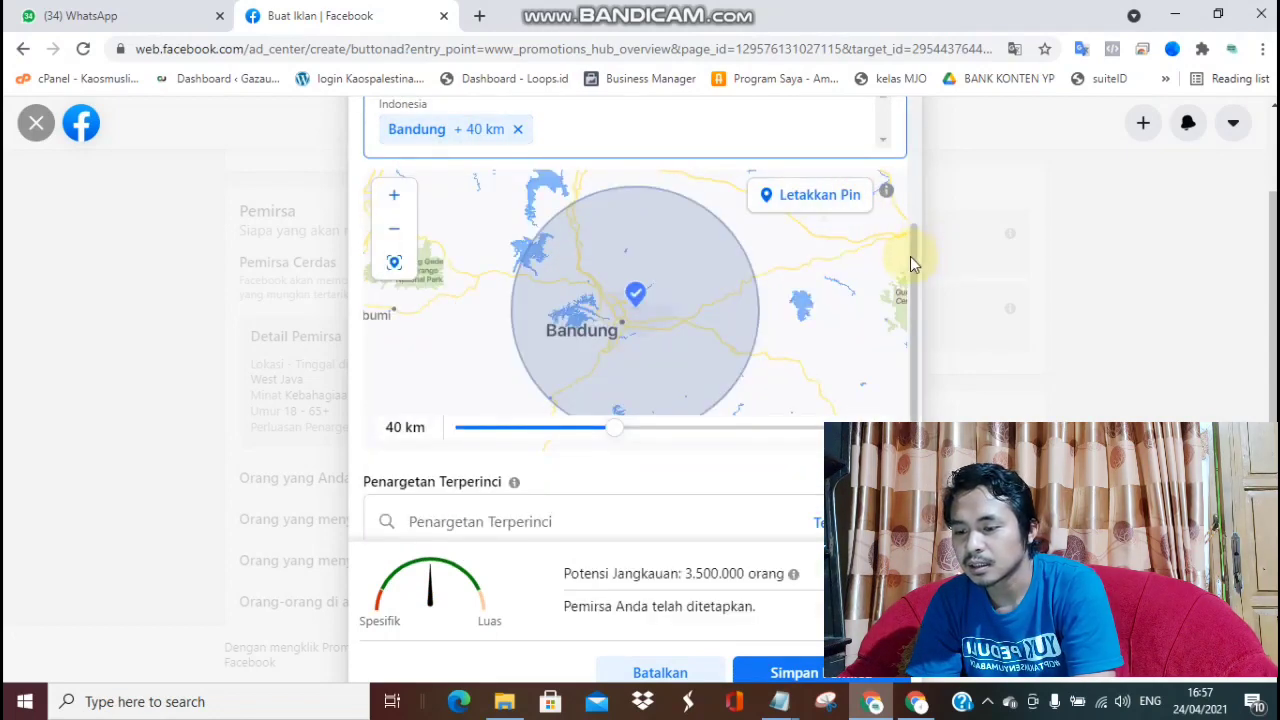
scroll(916, 248, up, 2)
scroll(918, 253, up, 2)
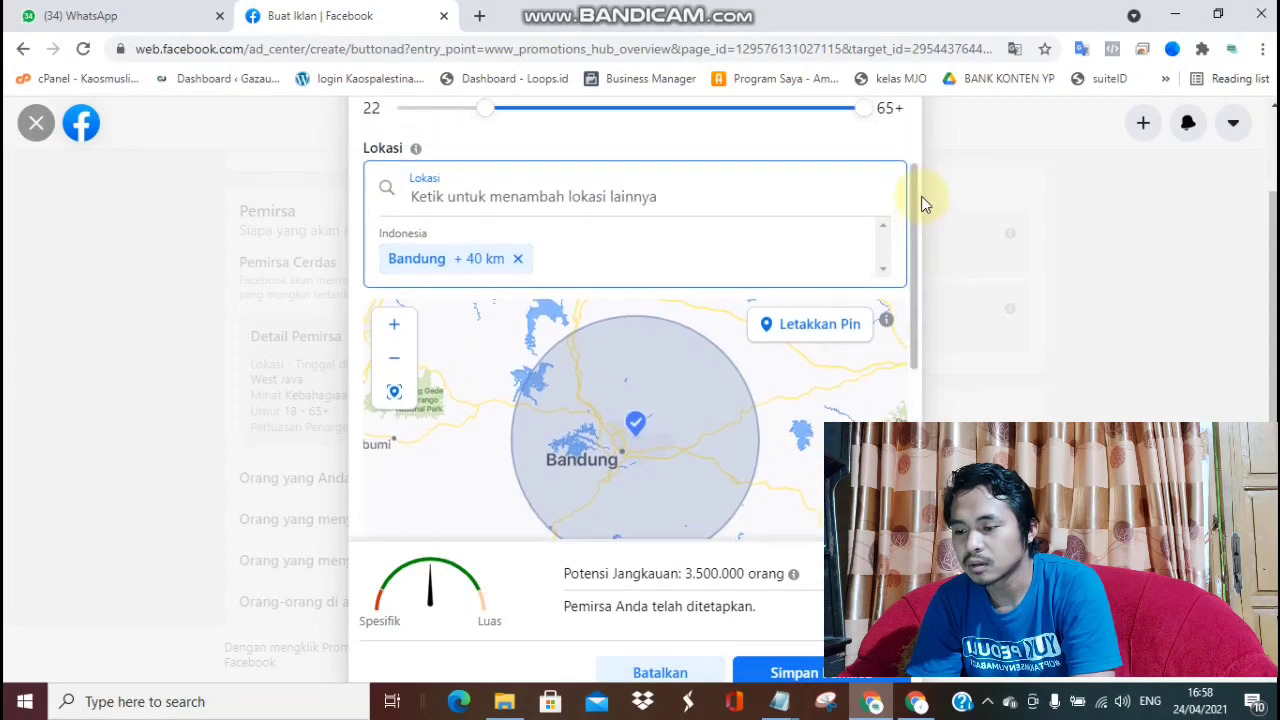
Add the interest "Perona mata" to the audience's detailed targeting (Penargetan Terperinci) and save the audience.
click(916, 208)
drag(918, 222, 920, 271)
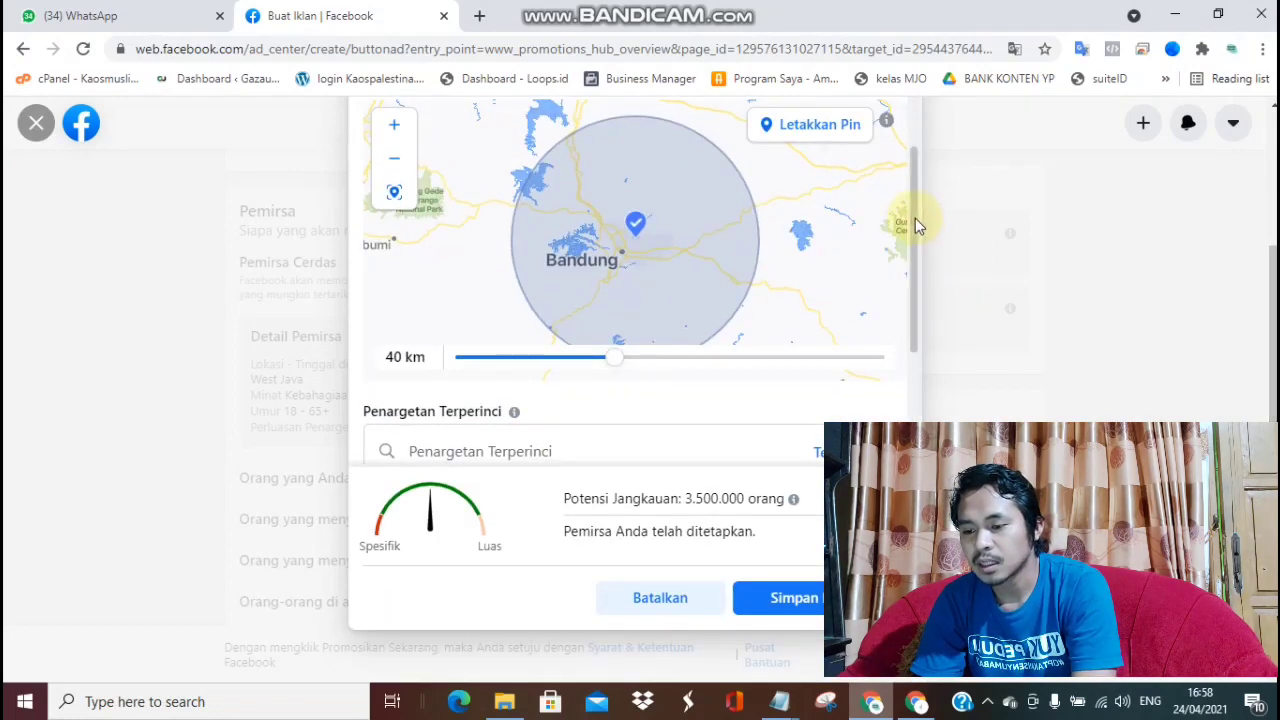
click(914, 218)
scroll(911, 260, up, 2)
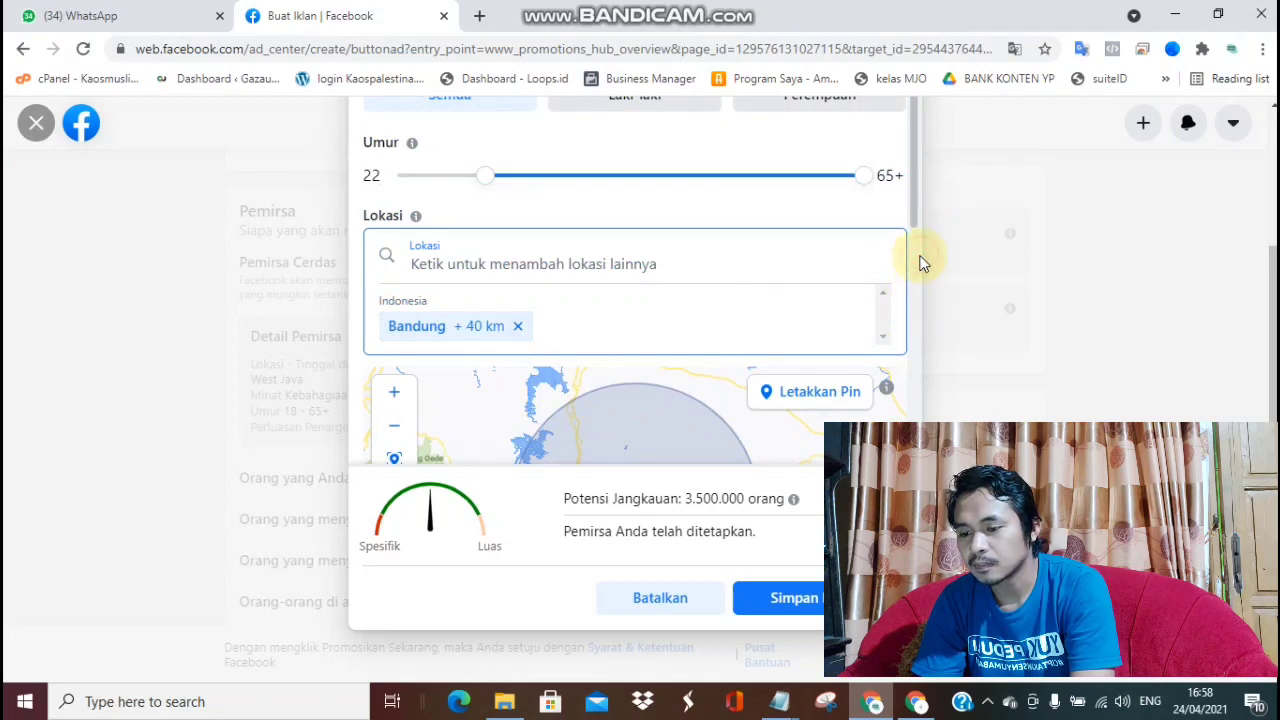
drag(913, 218, 915, 524)
click(667, 220)
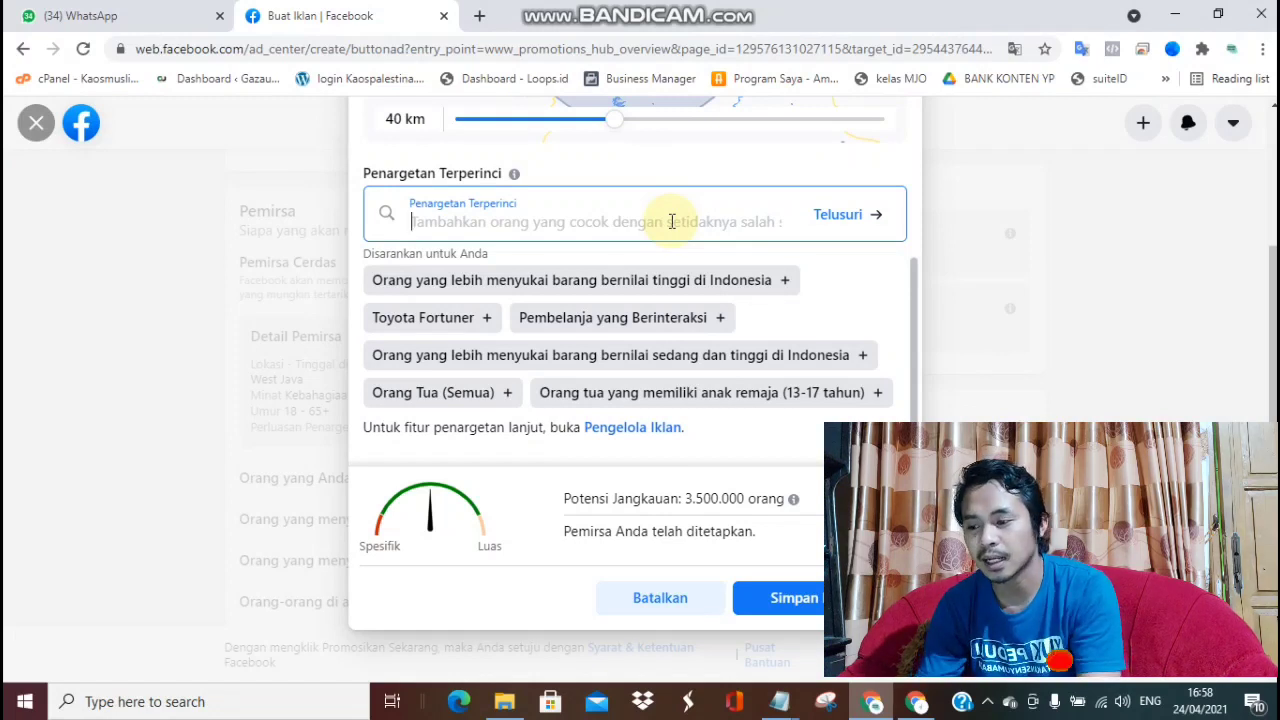
text(eye)
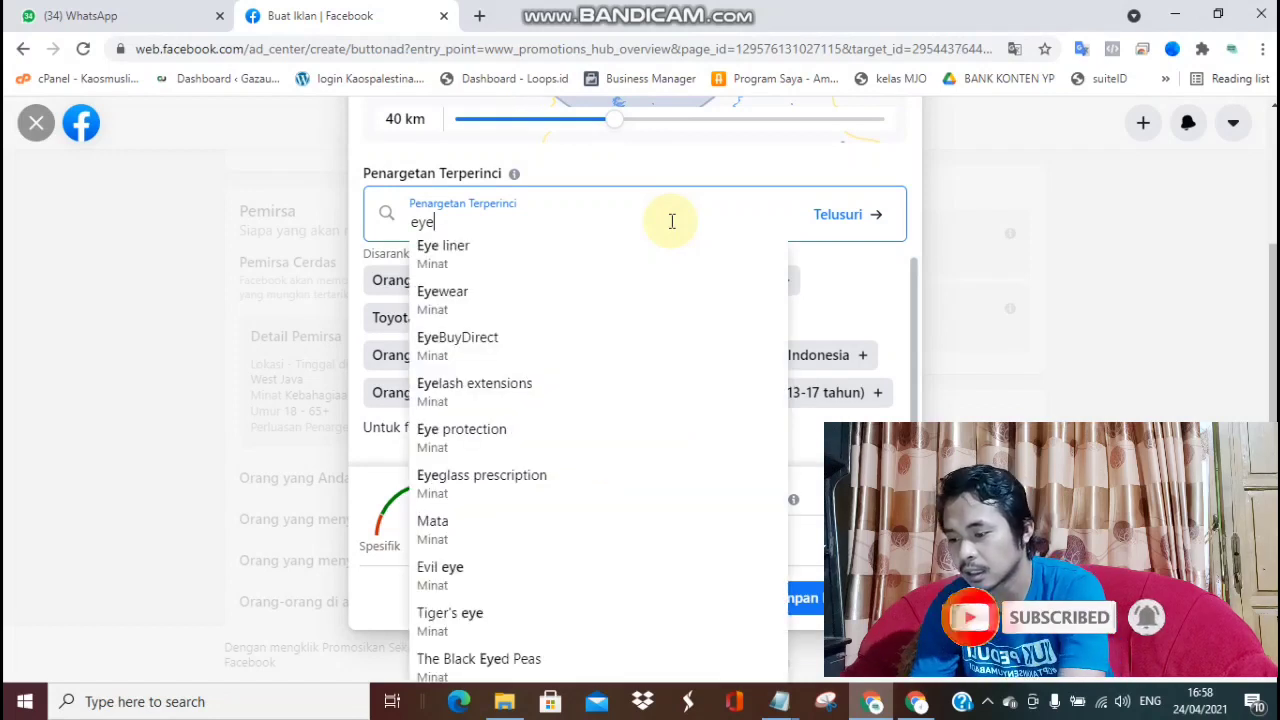
text(sh)
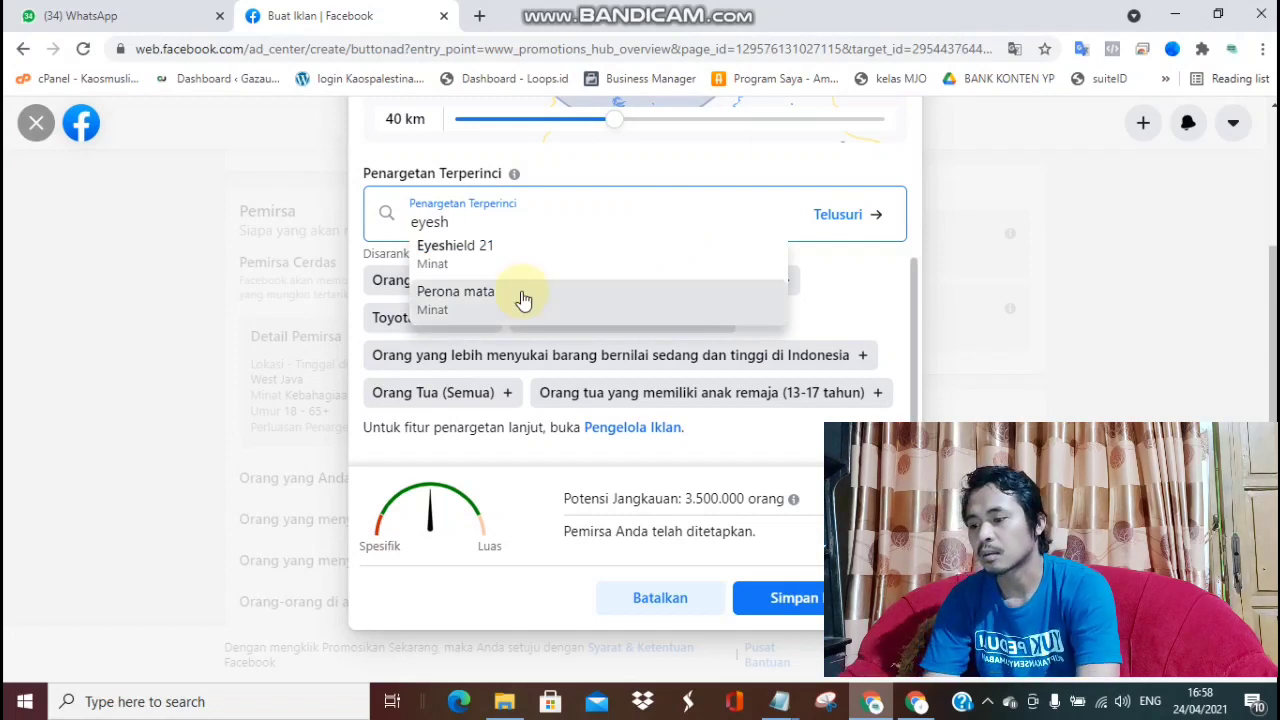
click(491, 299)
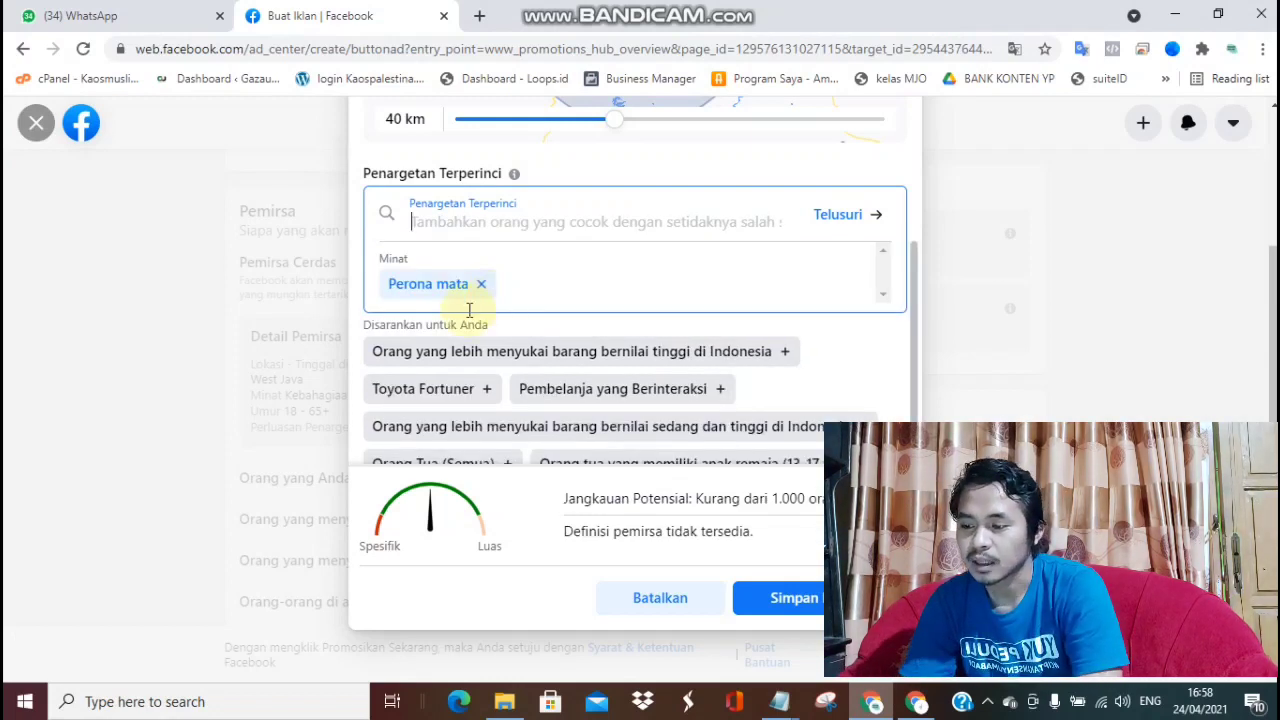
click(914, 301)
drag(914, 301, 913, 372)
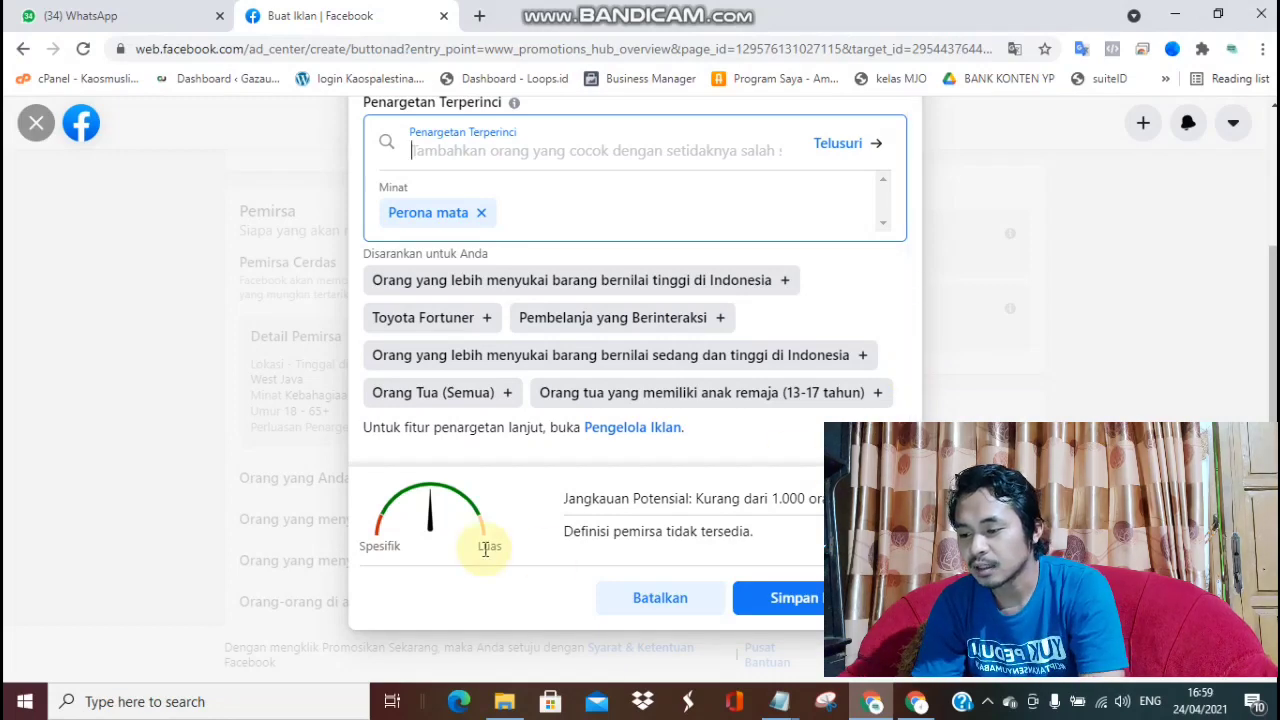
click(808, 600)
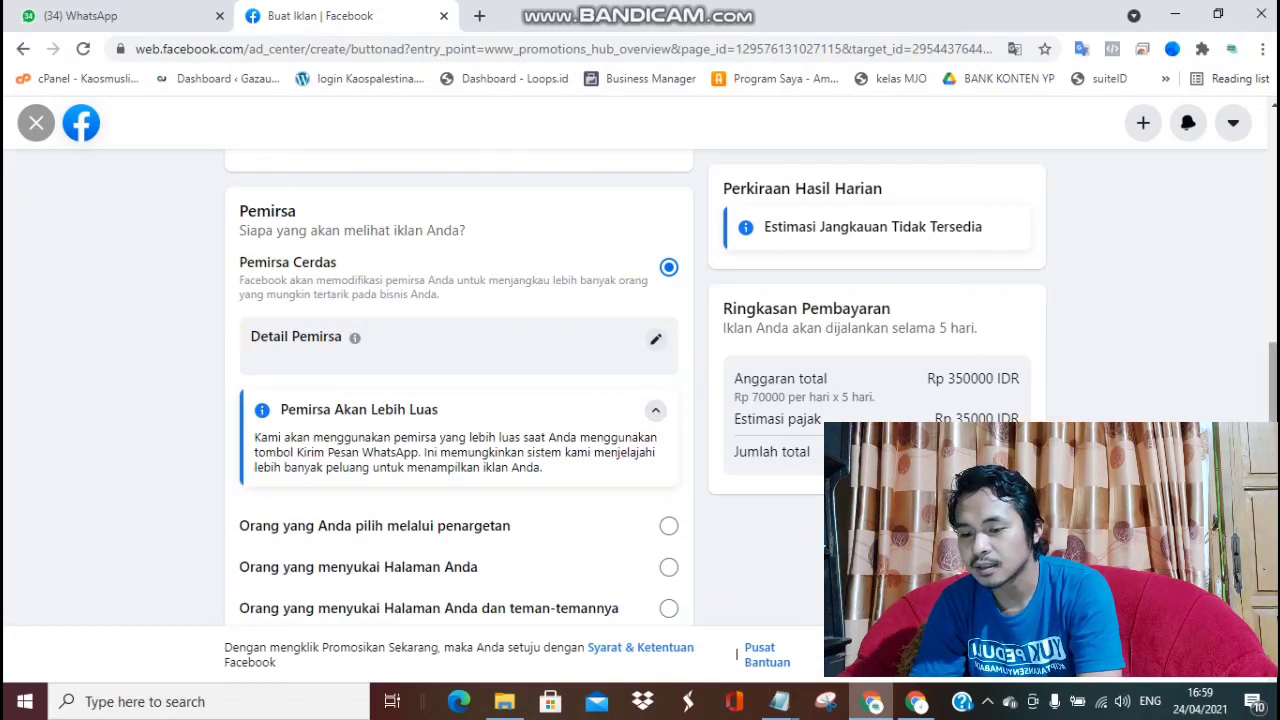
Set the ad's duration to 4 days, ending on 28 Apr 2021.
scroll(1272, 395, down, 2)
scroll(460, 400, down, 4)
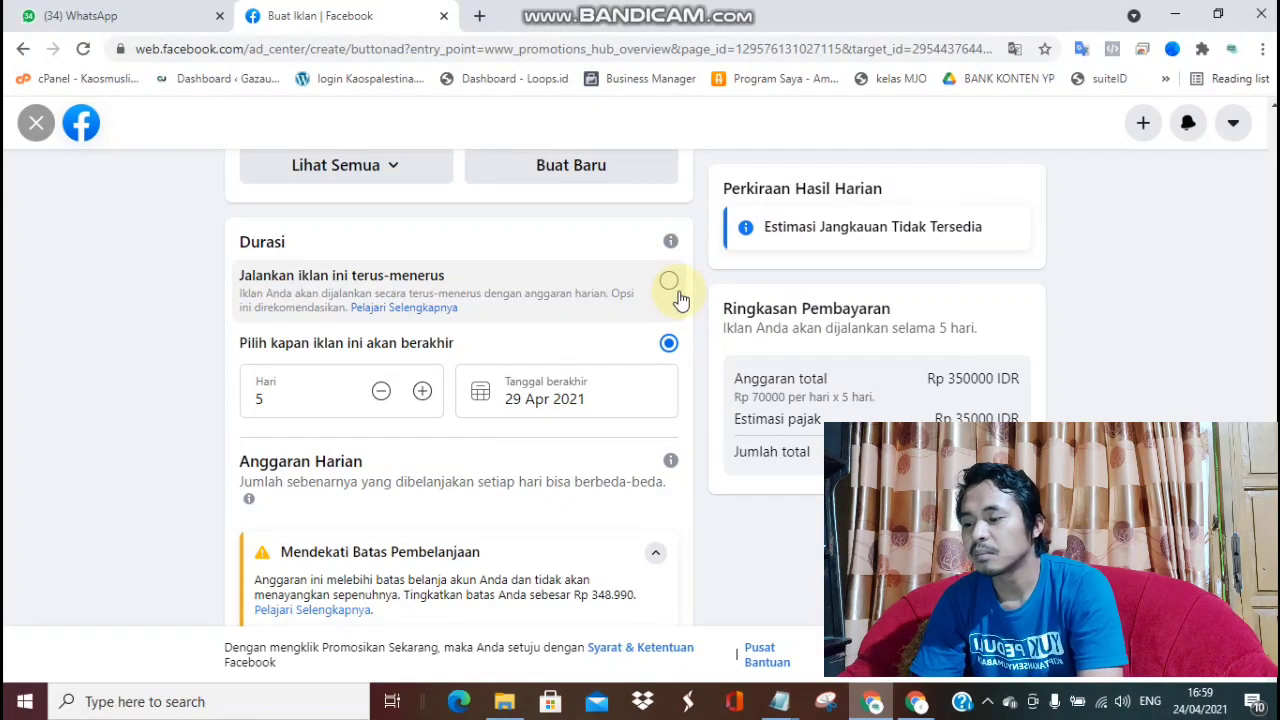
click(380, 398)
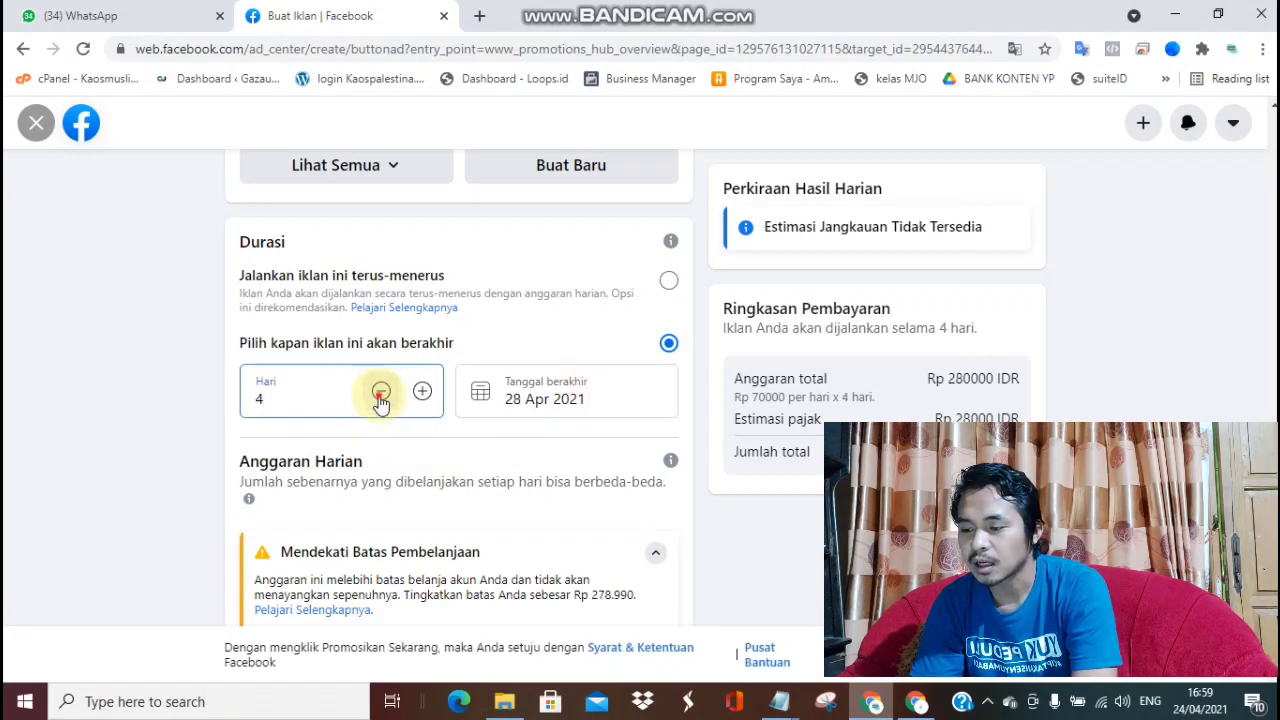
click(380, 398)
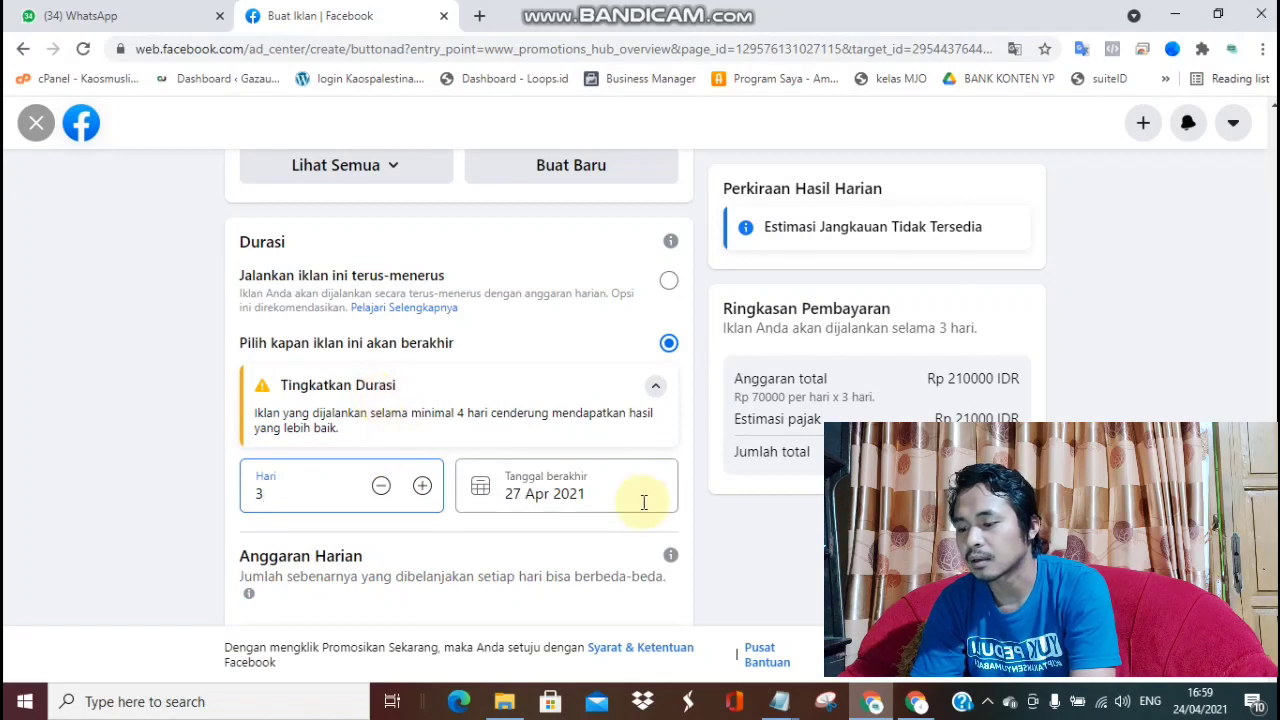
scroll(459, 389, down, 3)
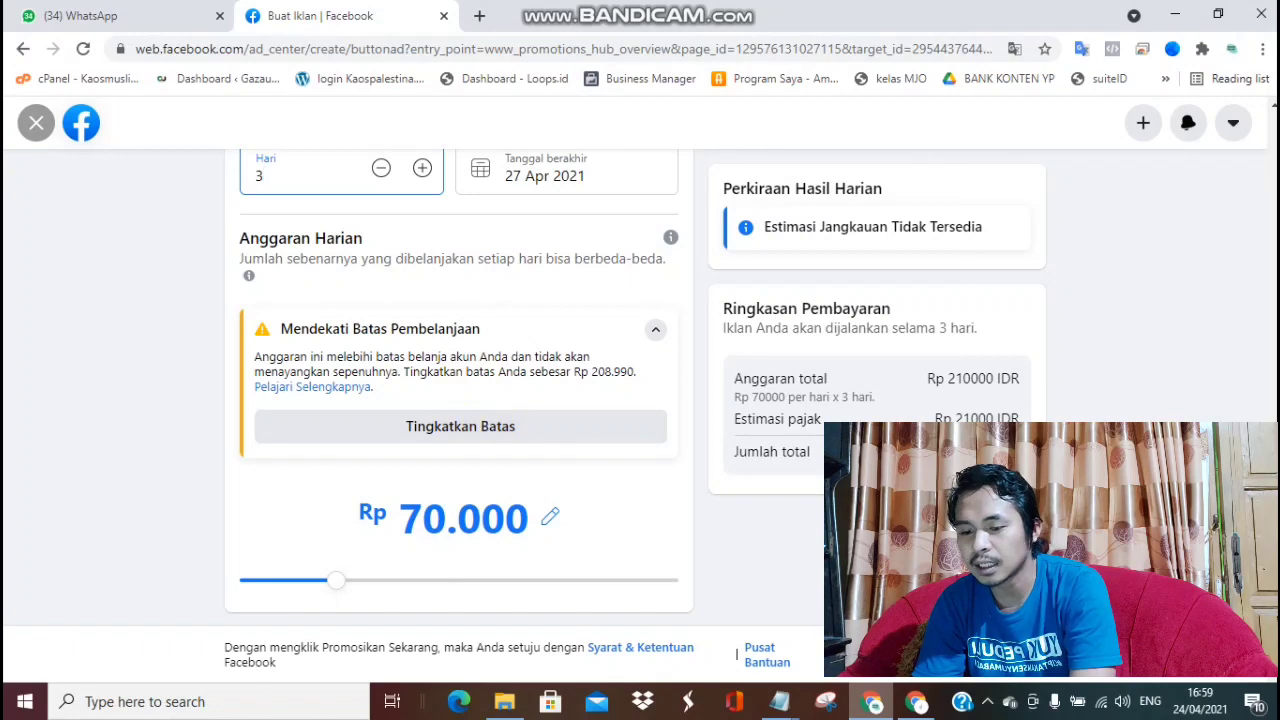
scroll(463, 414, up, 2)
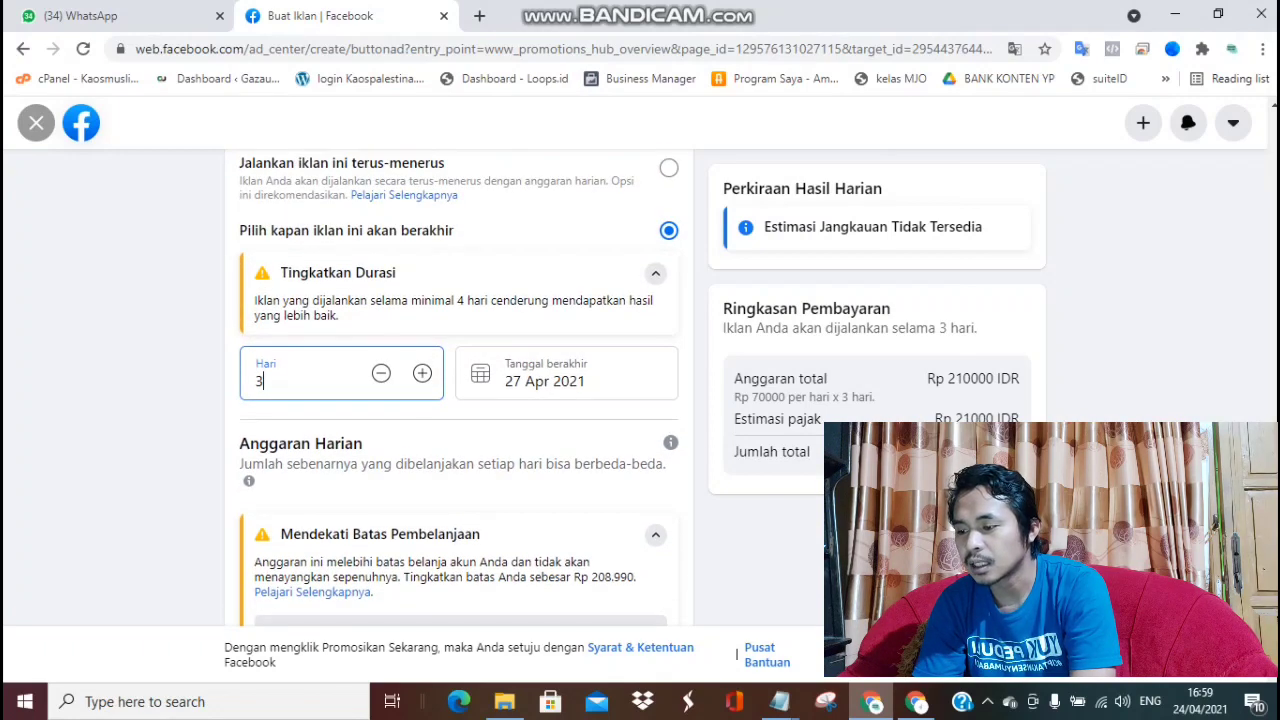
scroll(463, 414, down, 1)
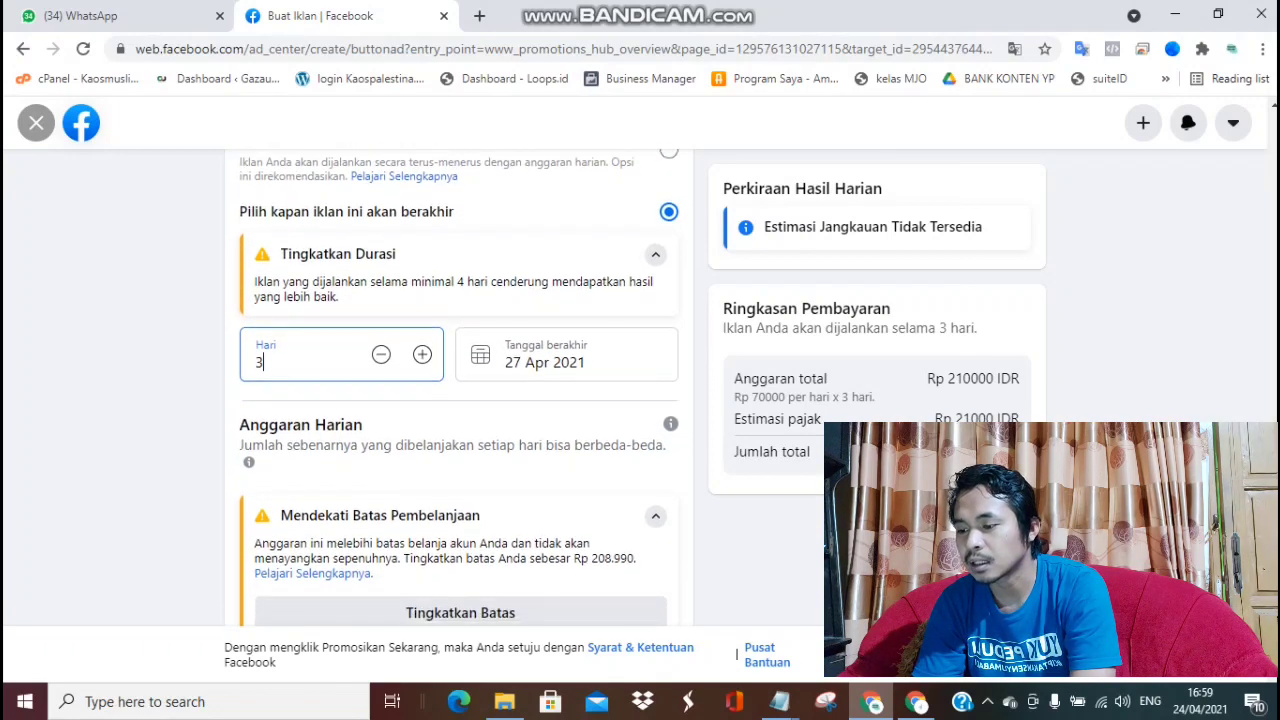
scroll(459, 387, down, 2)
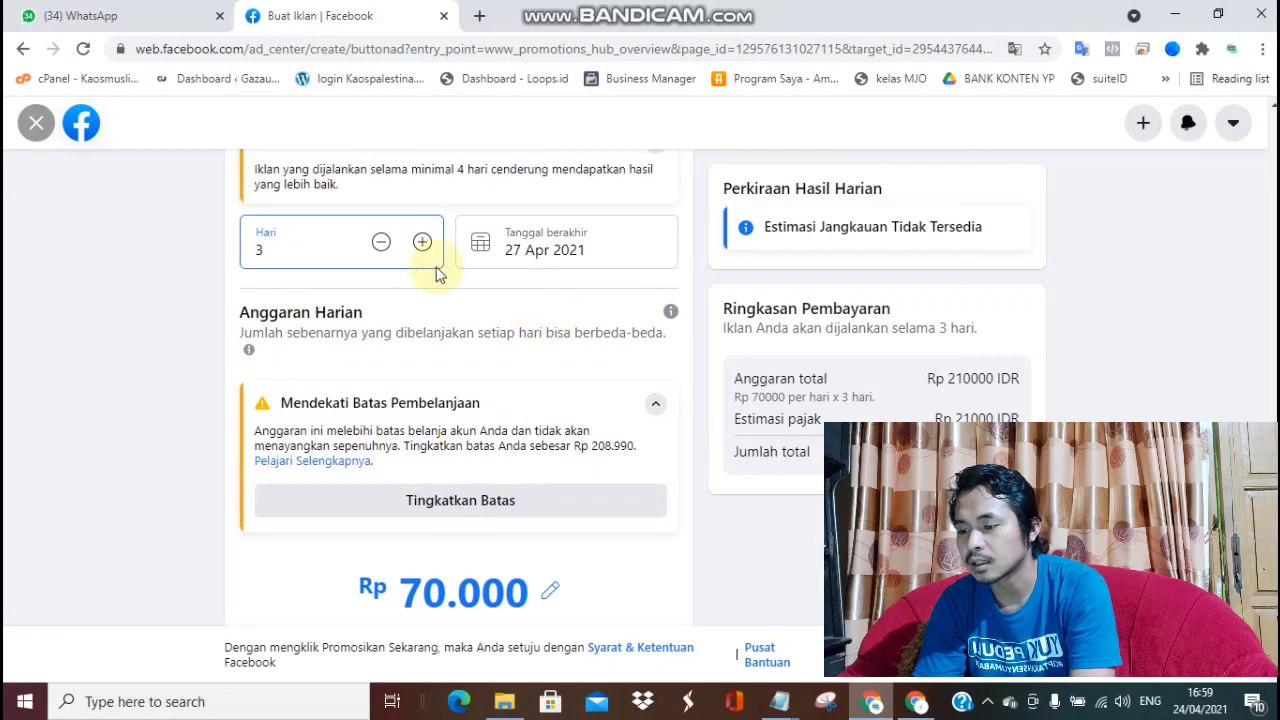
click(422, 242)
Lower the daily budget (Anggaran Harian) to Rp 20.000.
scroll(425, 250, down, 1)
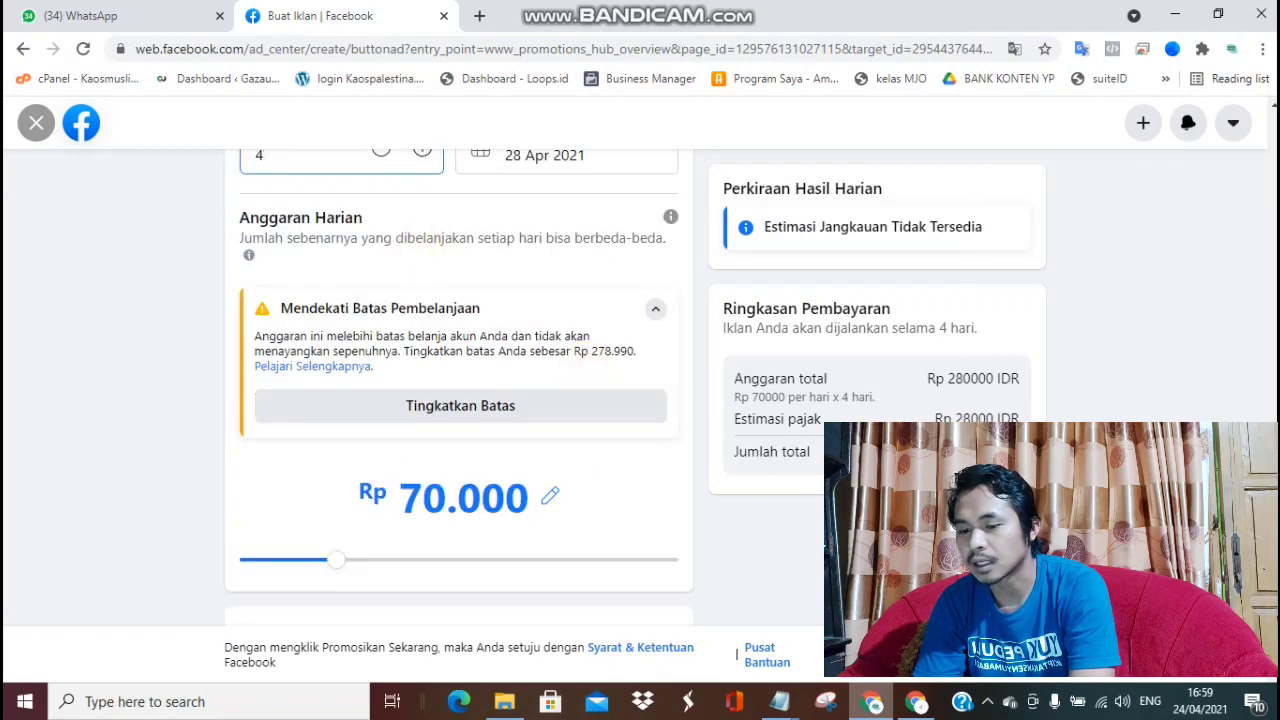
scroll(588, 374, up, 2)
scroll(459, 400, down, 3)
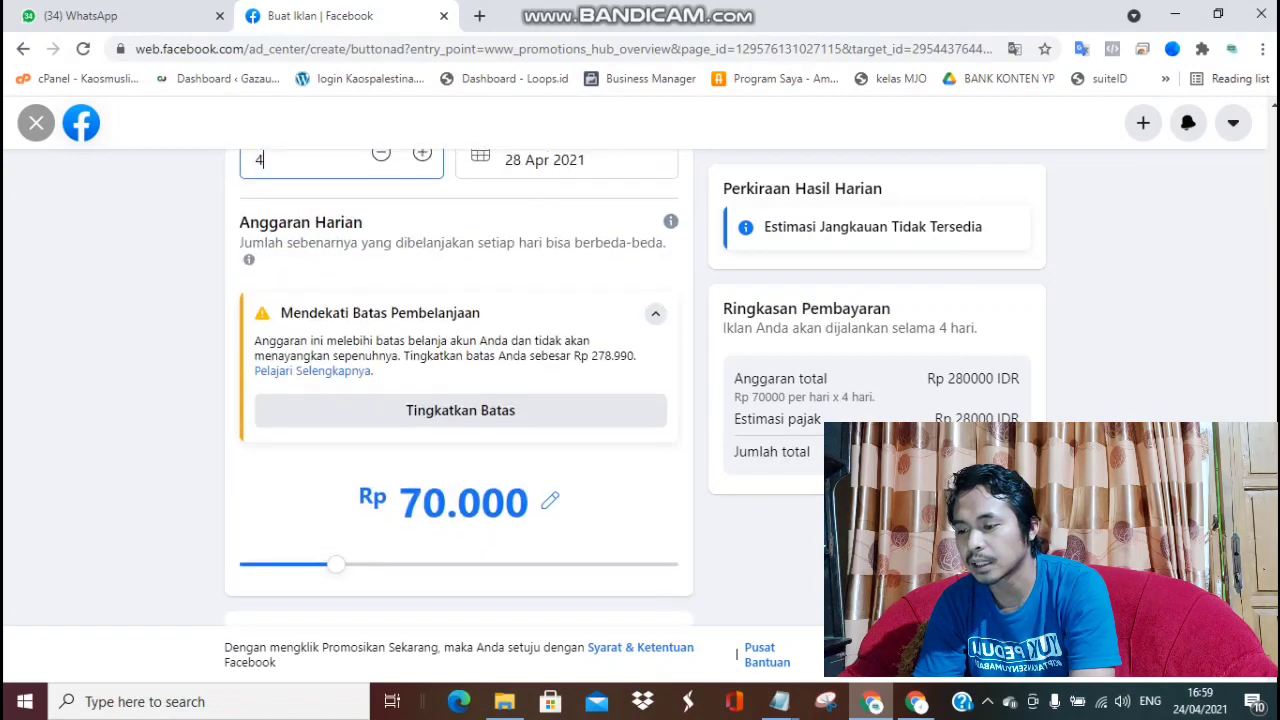
drag(336, 497, 221, 498)
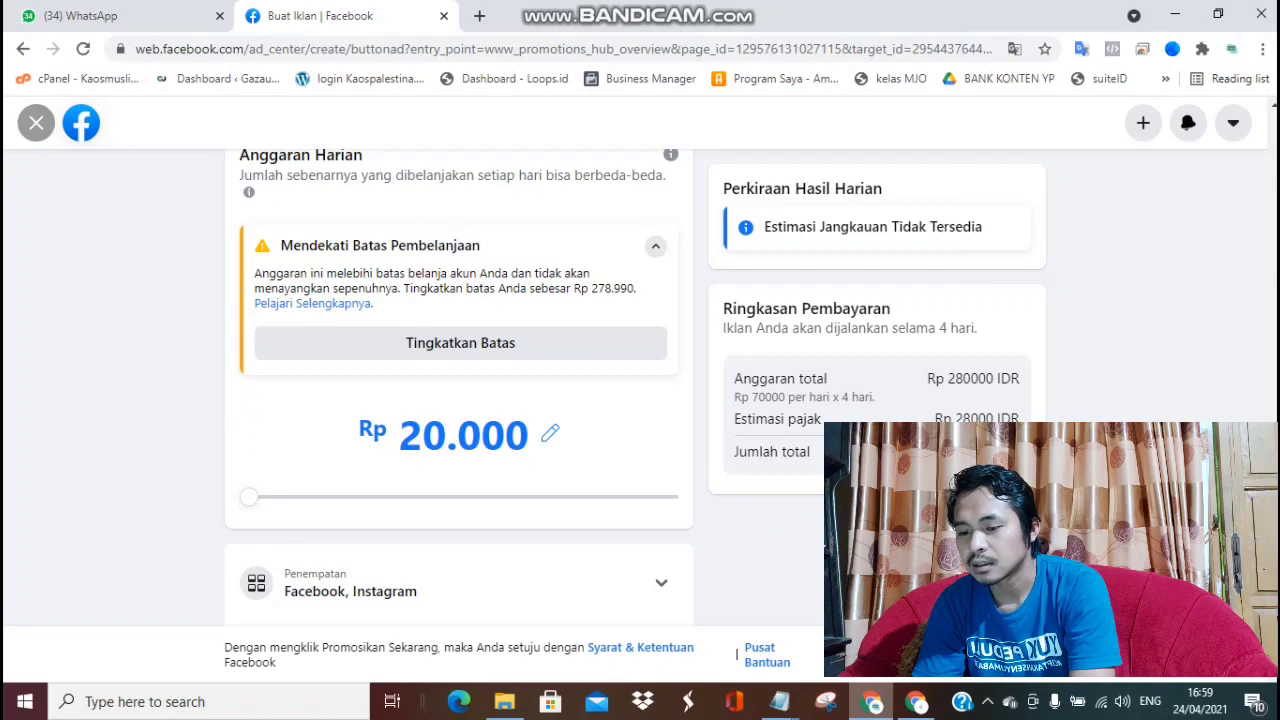
scroll(459, 378, up, 3)
scroll(459, 388, down, 3)
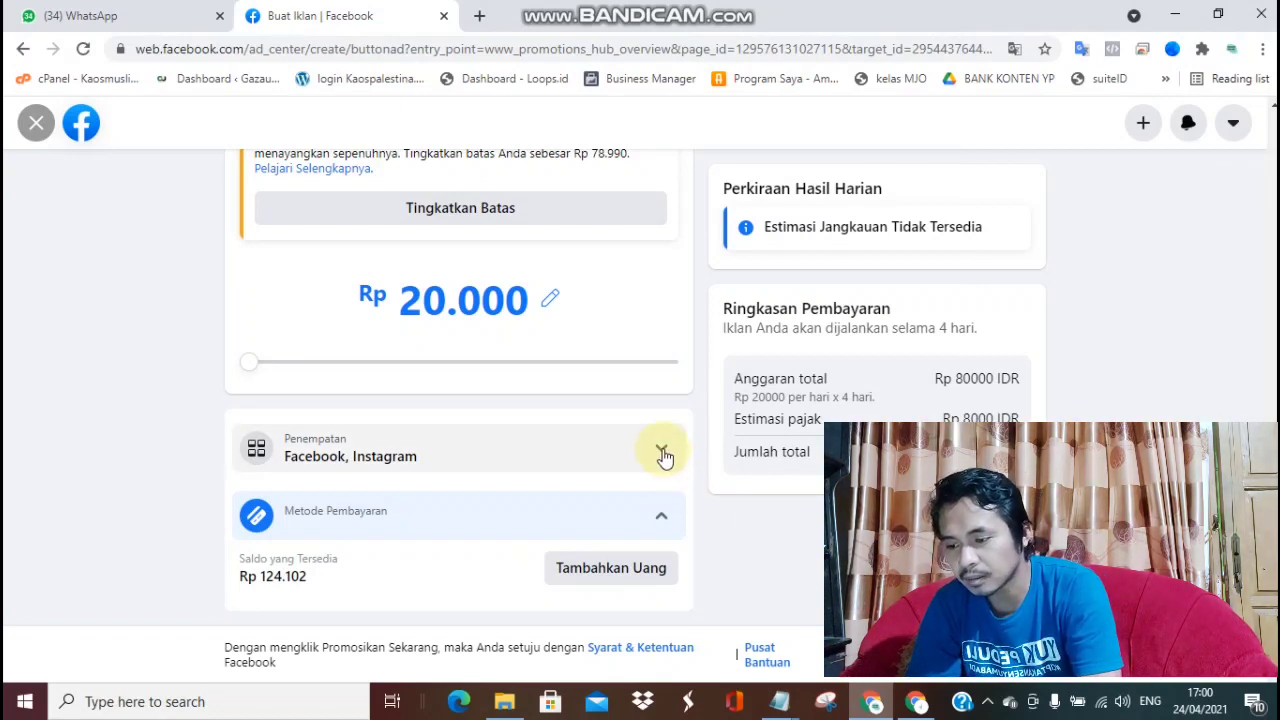
Review the ad's placement (Penempatan) options, keeping both Facebook and Instagram selected.
click(662, 452)
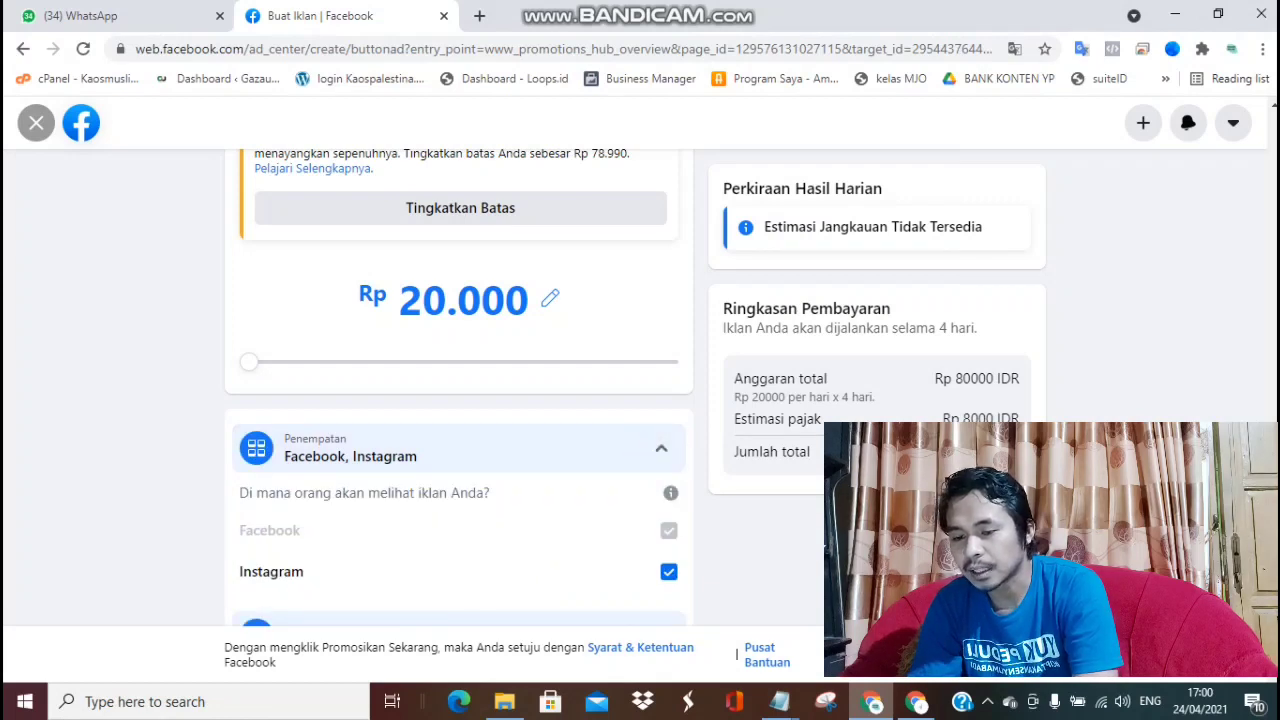
scroll(672, 470, down, 1)
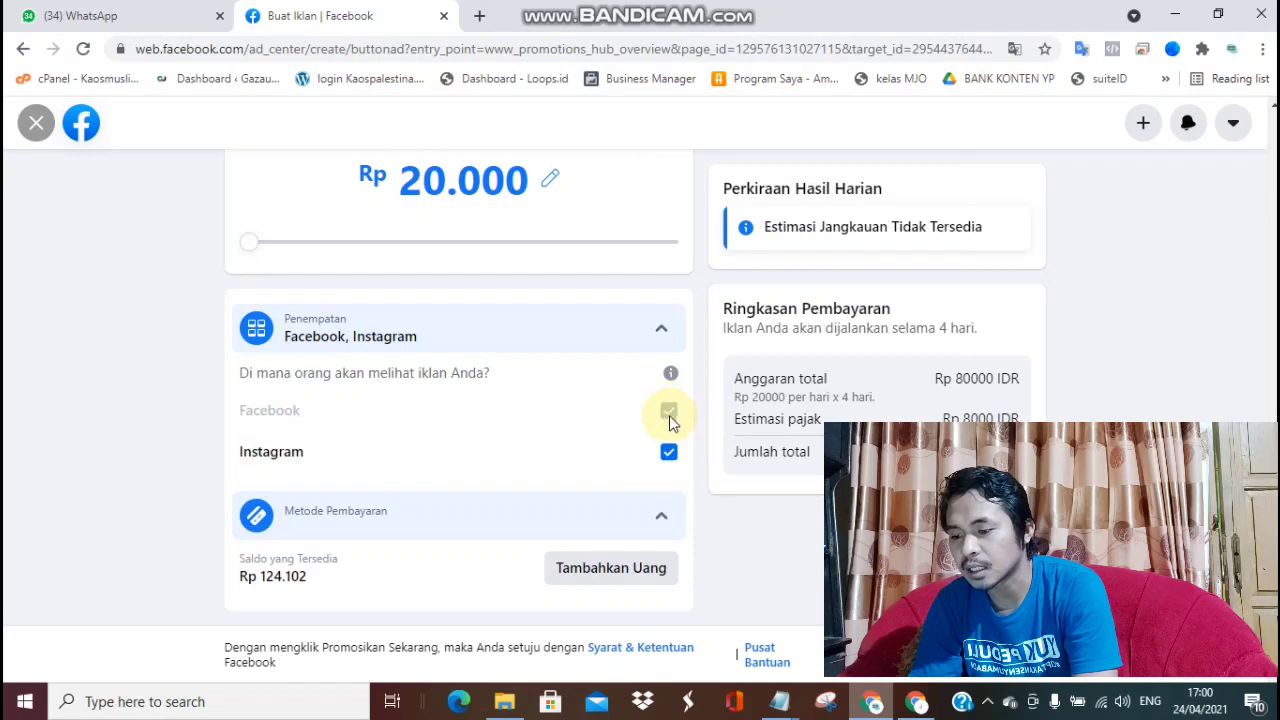
click(669, 454)
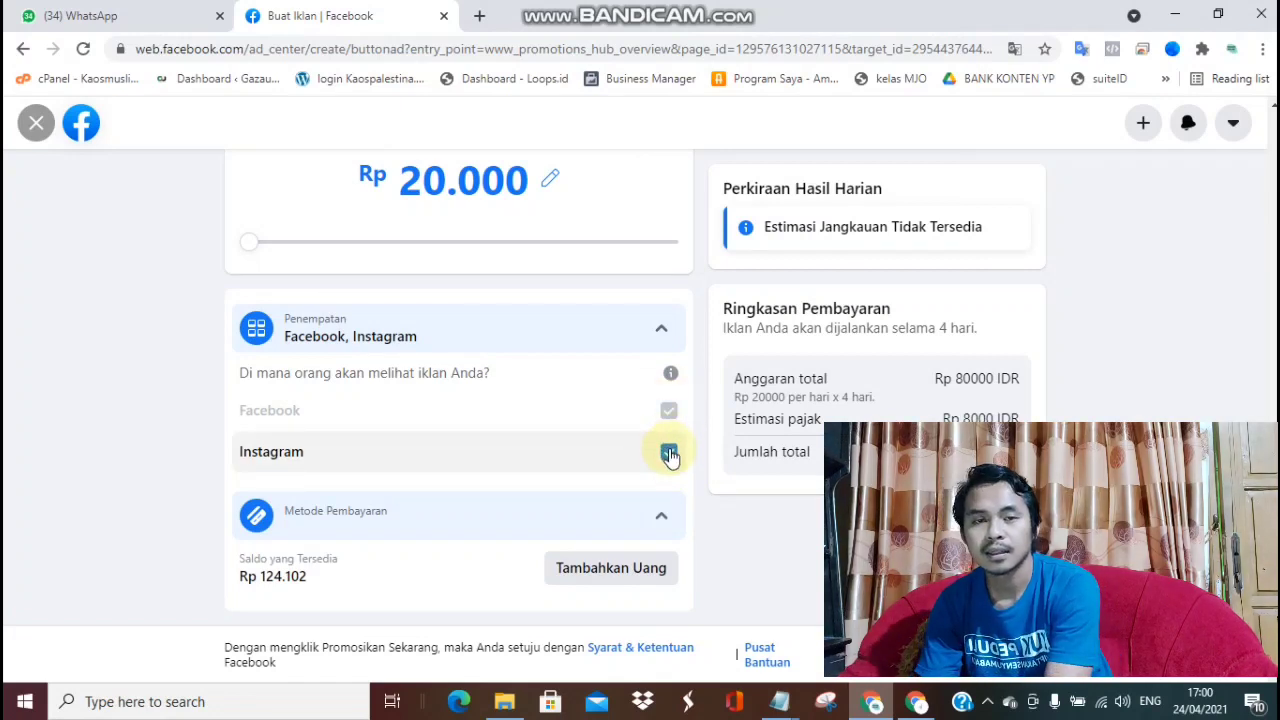
Look at the available payment methods for adding funds (Tambahkan Dana) and close them without adding money.
click(615, 567)
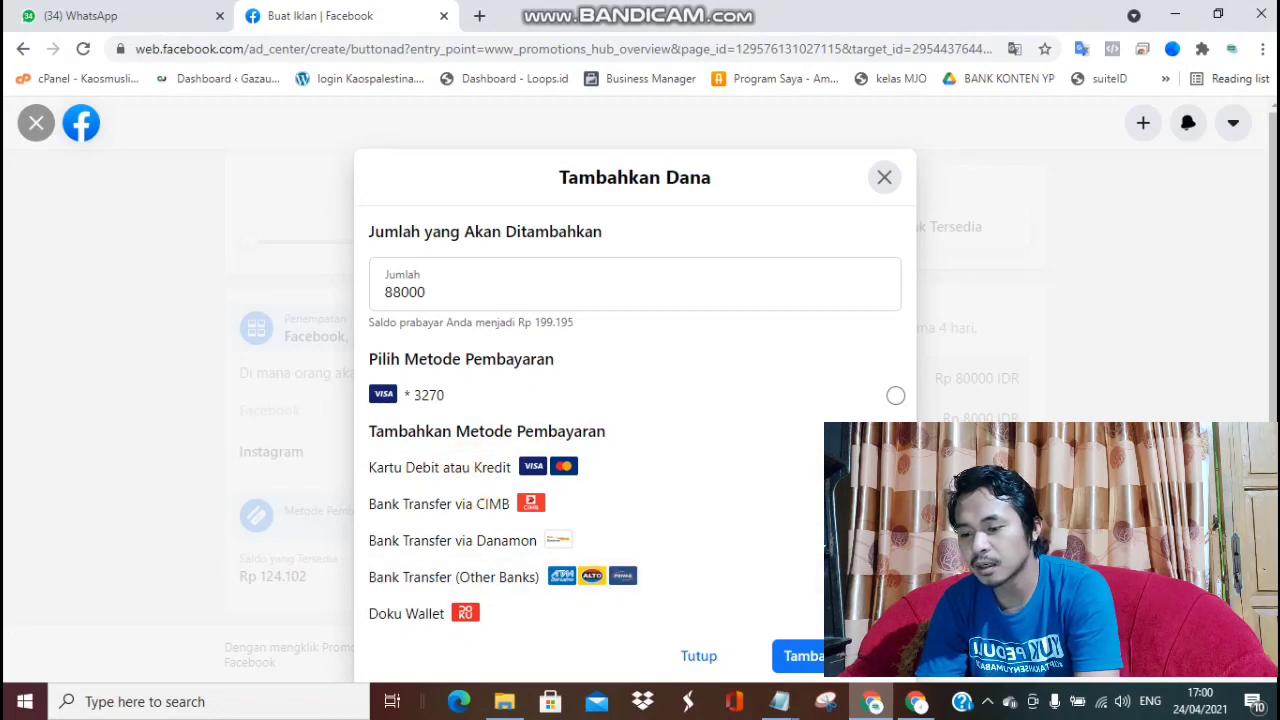
click(700, 656)
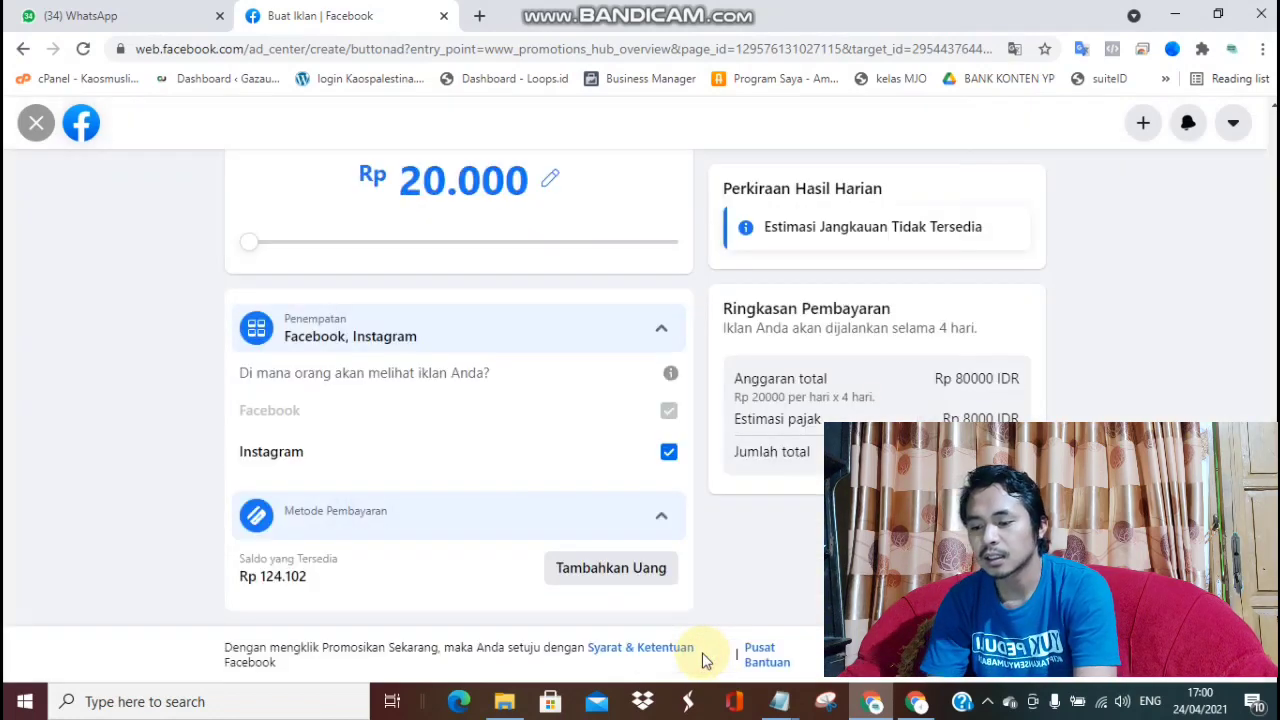